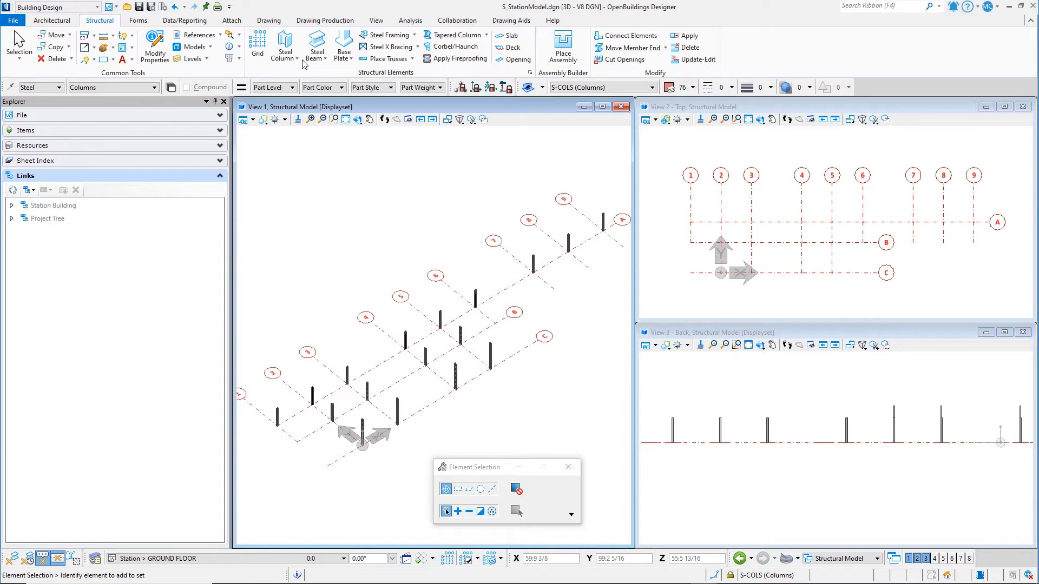
Start placing a concrete column and switch its type to Foundation | Concrete Pier.
{"action": "left_click", "coordinate": [285, 55]}
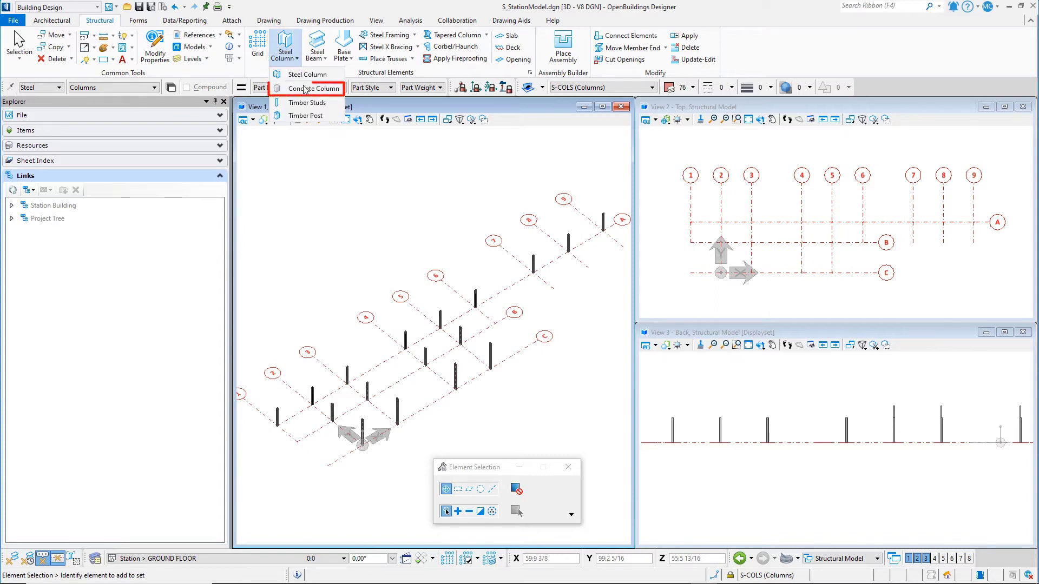
{"action": "left_click", "coordinate": [306, 89]}
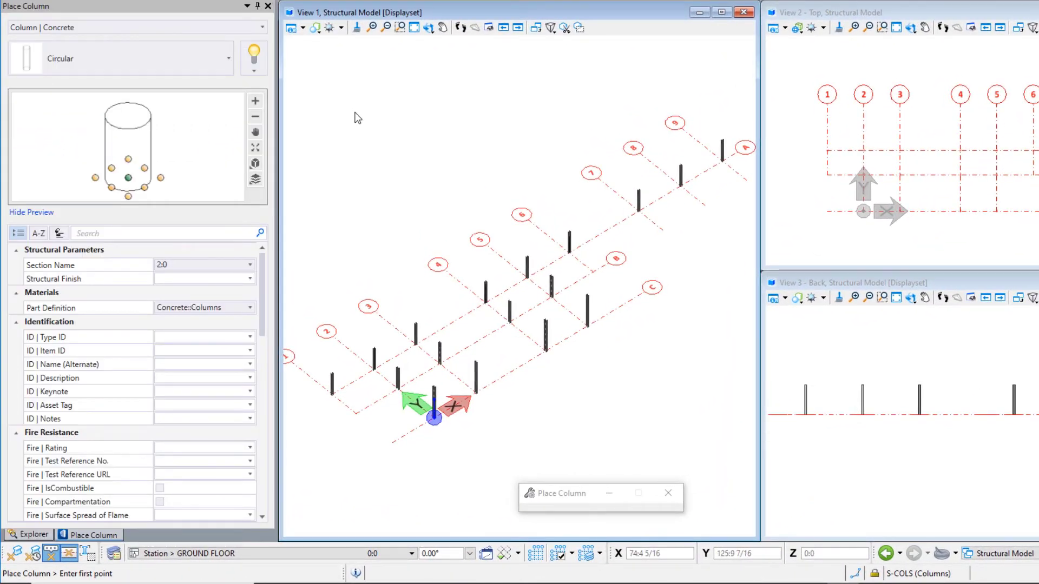
{"action": "left_click", "coordinate": [153, 28]}
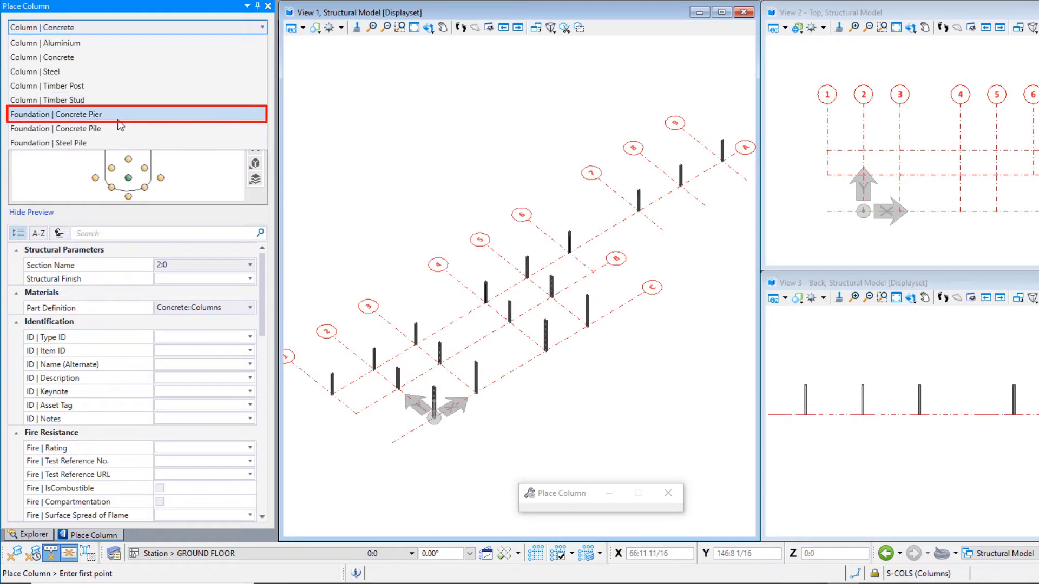
{"action": "left_click", "coordinate": [121, 115]}
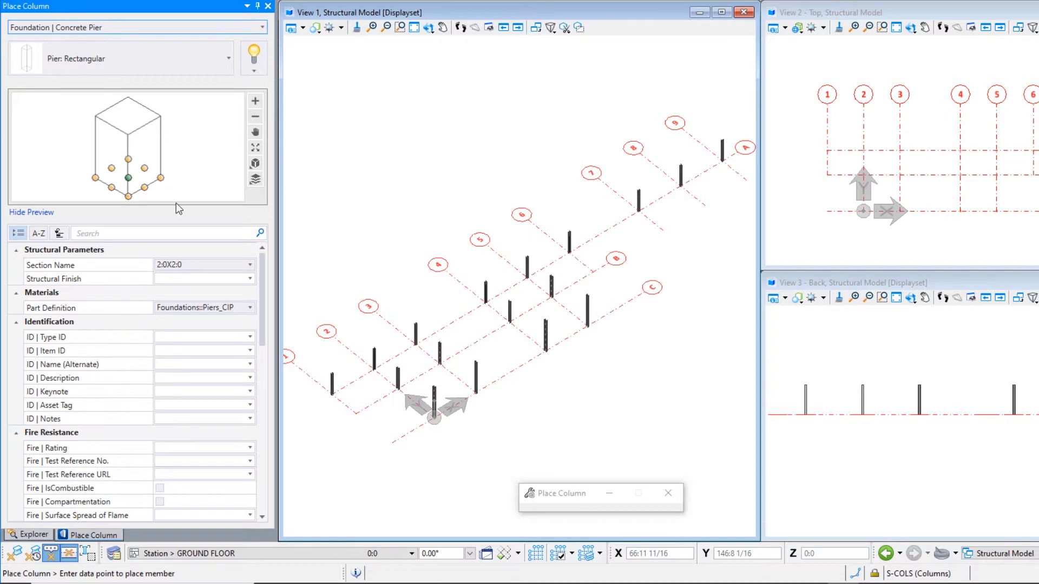
Check the class, width and depth of the rectangular pier's parametric section.
{"action": "left_click", "coordinate": [249, 264]}
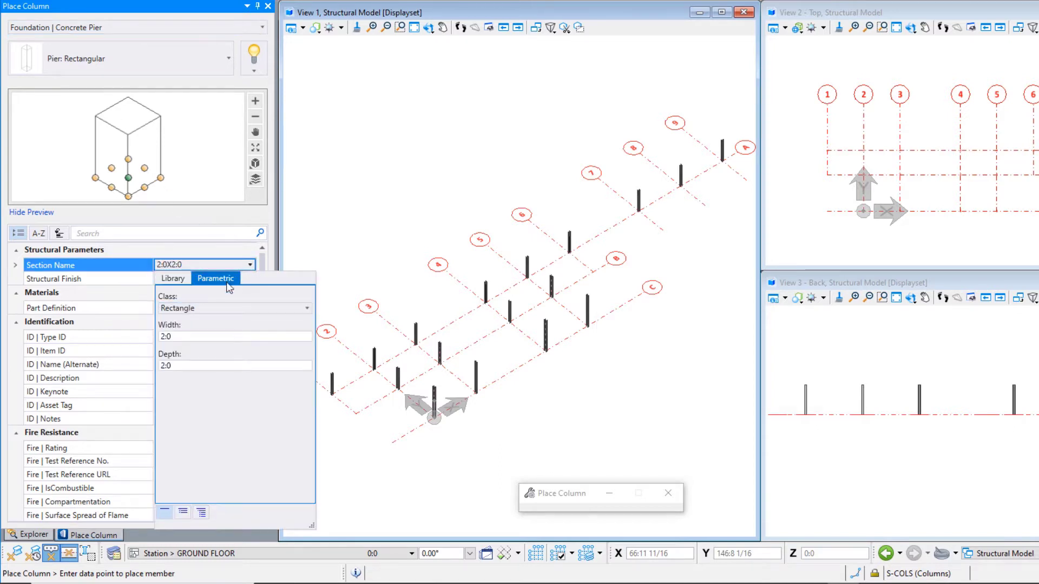
{"action": "left_click", "coordinate": [229, 333]}
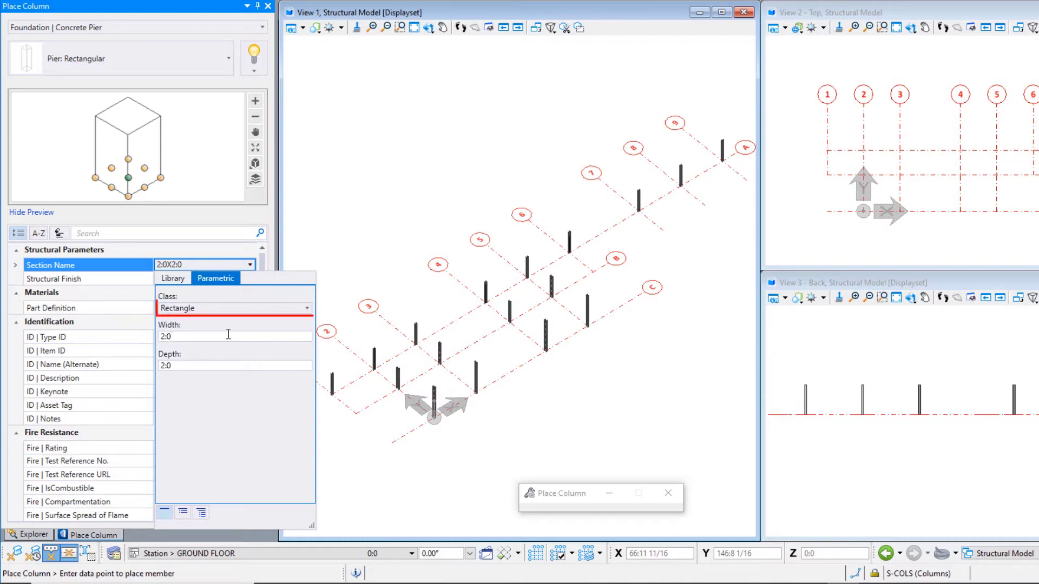
{"action": "left_click", "coordinate": [230, 365]}
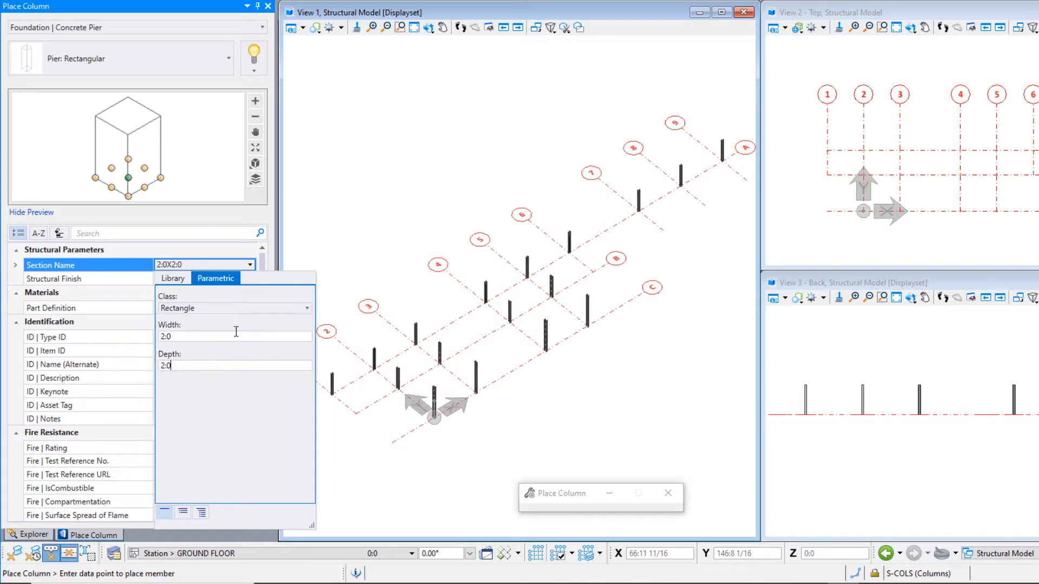
{"action": "left_click", "coordinate": [145, 299]}
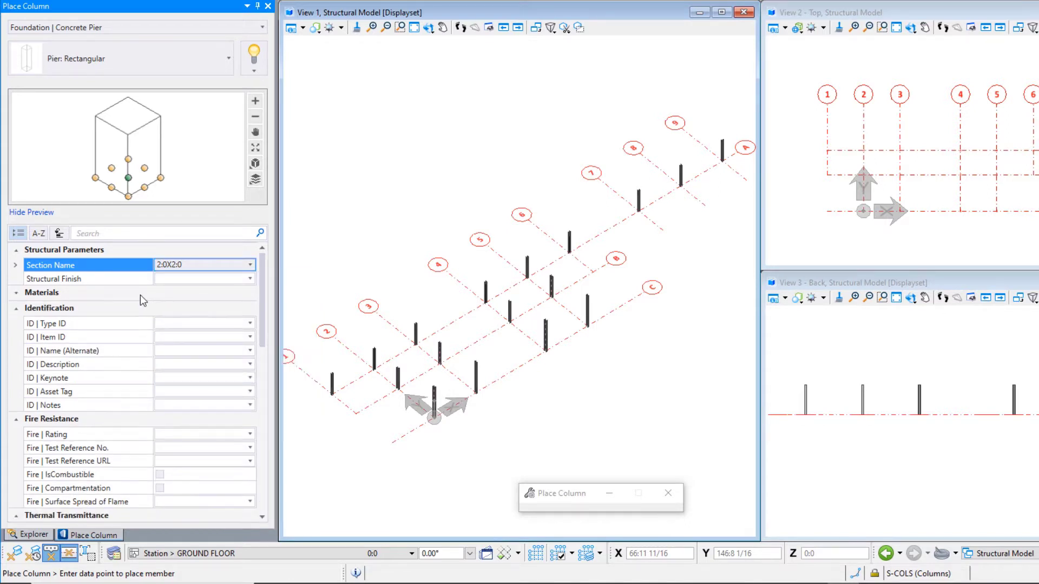
{"action": "left_click", "coordinate": [16, 294]}
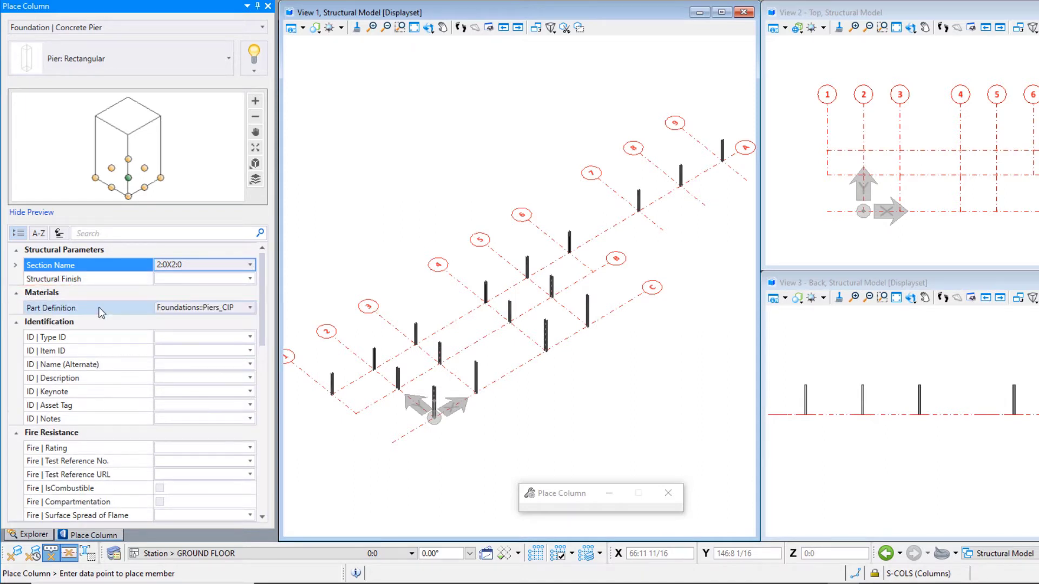
Set the pier's part definition to Foundations::Footings and its Type ID to P1.
{"action": "left_click", "coordinate": [184, 309]}
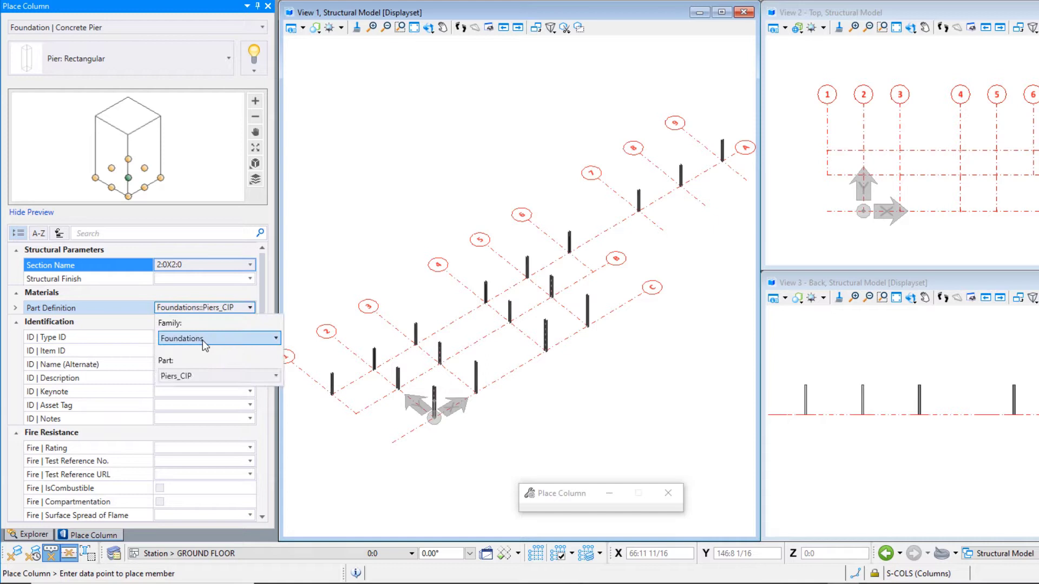
{"action": "left_click", "coordinate": [214, 374]}
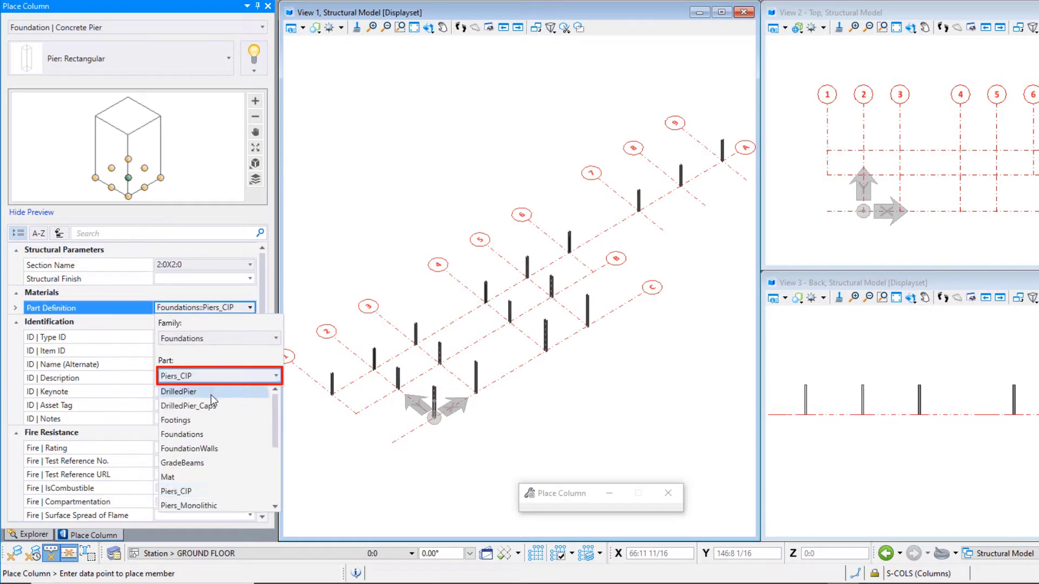
{"action": "left_click", "coordinate": [211, 420]}
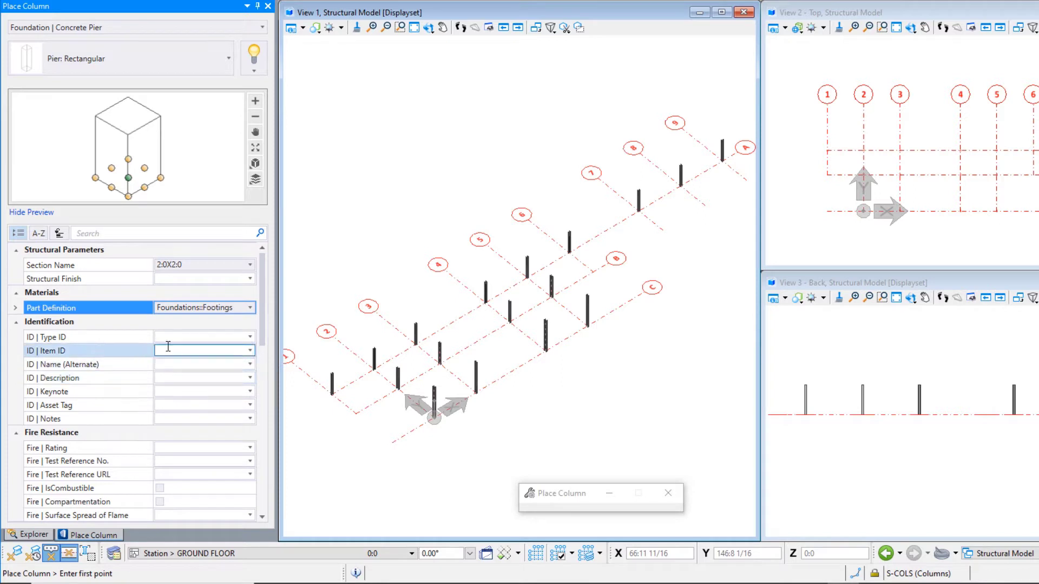
{"action": "left_click", "coordinate": [169, 336]}
{"action": "type", "text": "P"}
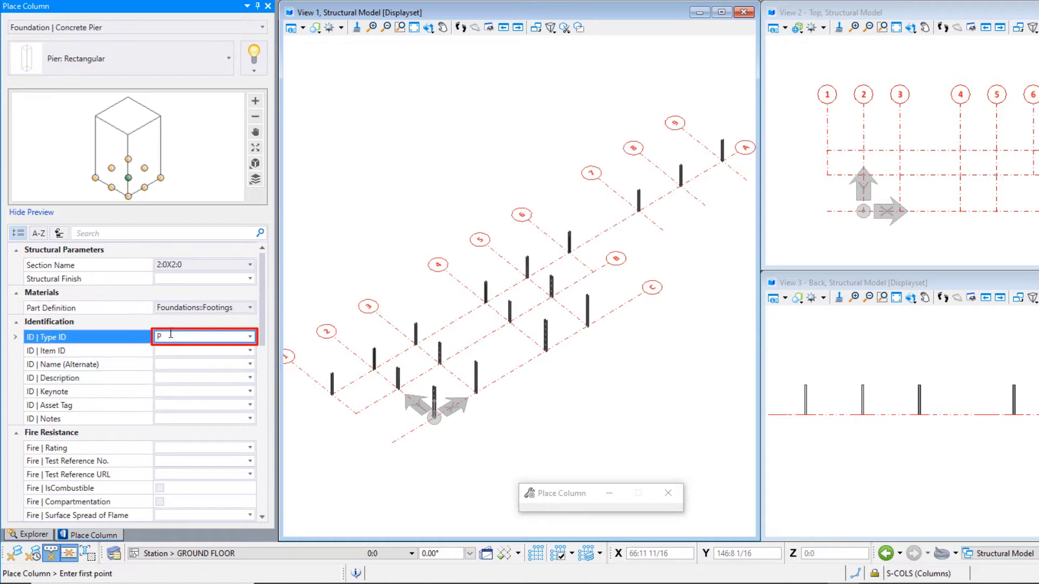
{"action": "type", "text": "1"}
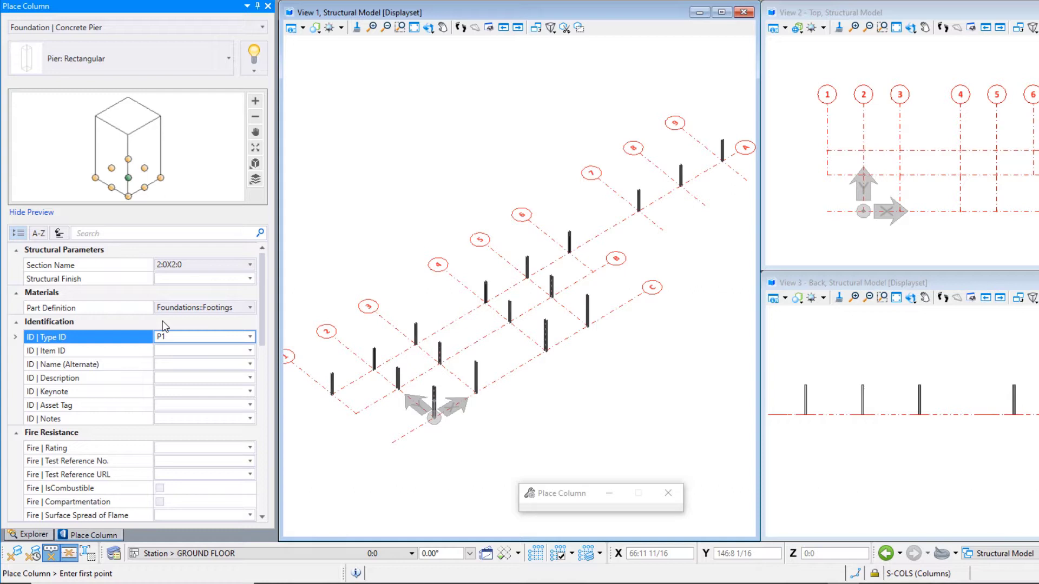
Save the configured pier as a new catalog item named "P1 | Concrete Pier".
{"action": "left_click", "coordinate": [254, 70]}
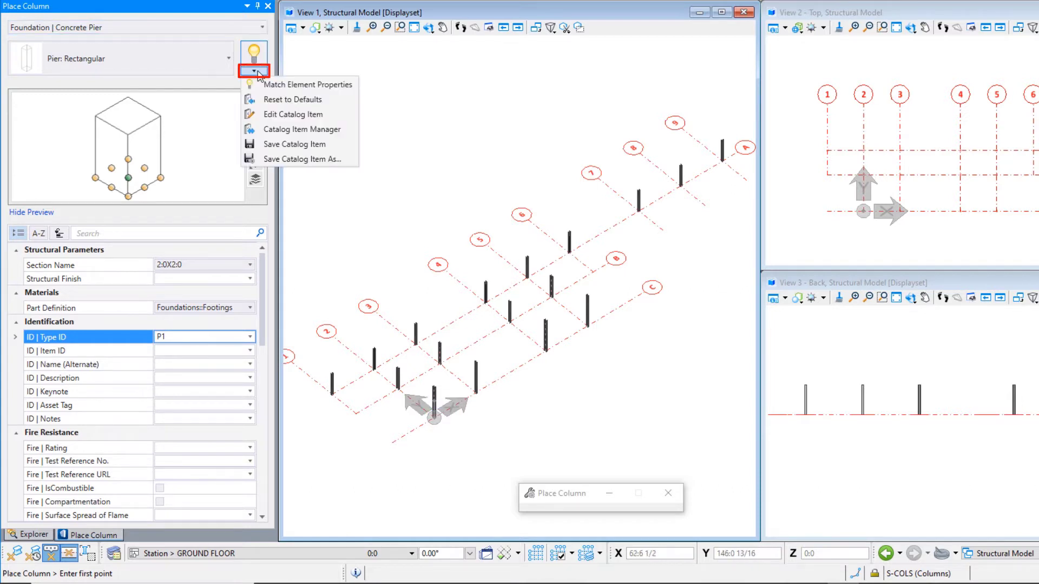
{"action": "left_click", "coordinate": [295, 159]}
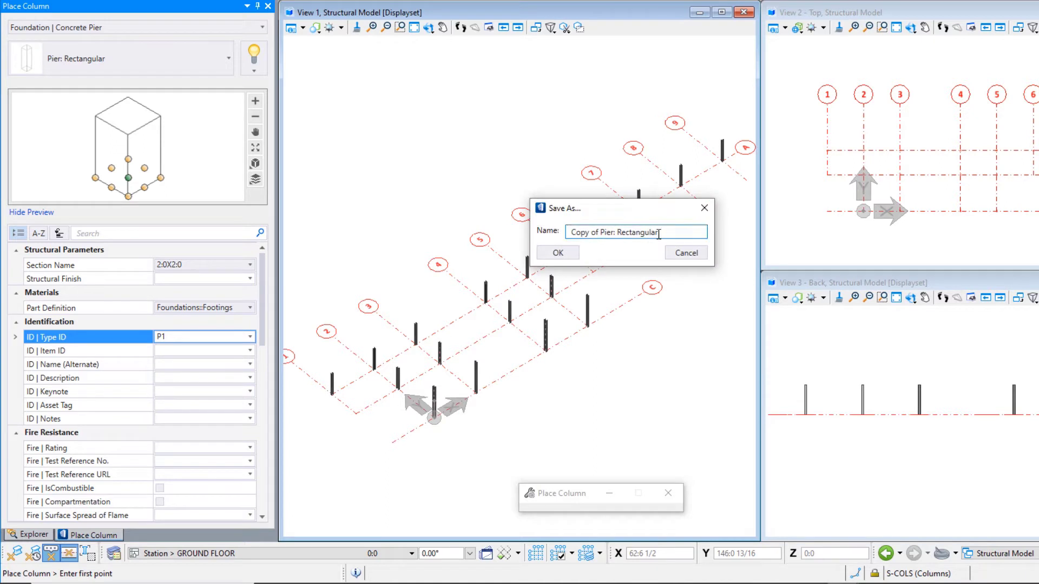
{"action": "left_click_drag", "start_coordinate": [659, 233], "coordinate": [513, 223]}
{"action": "type", "text": "P1"}
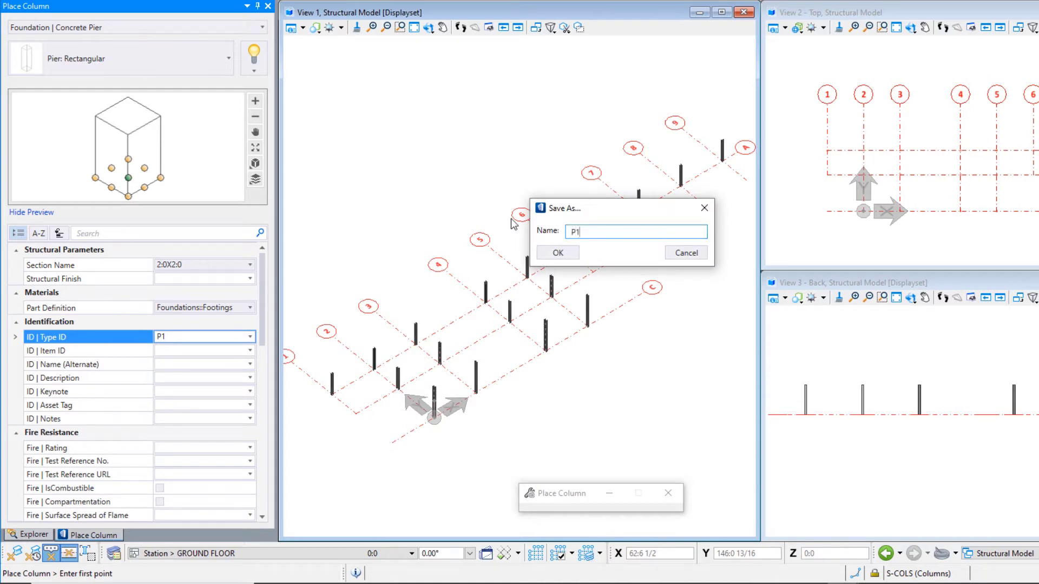
{"action": "type", "text": " | Concret"}
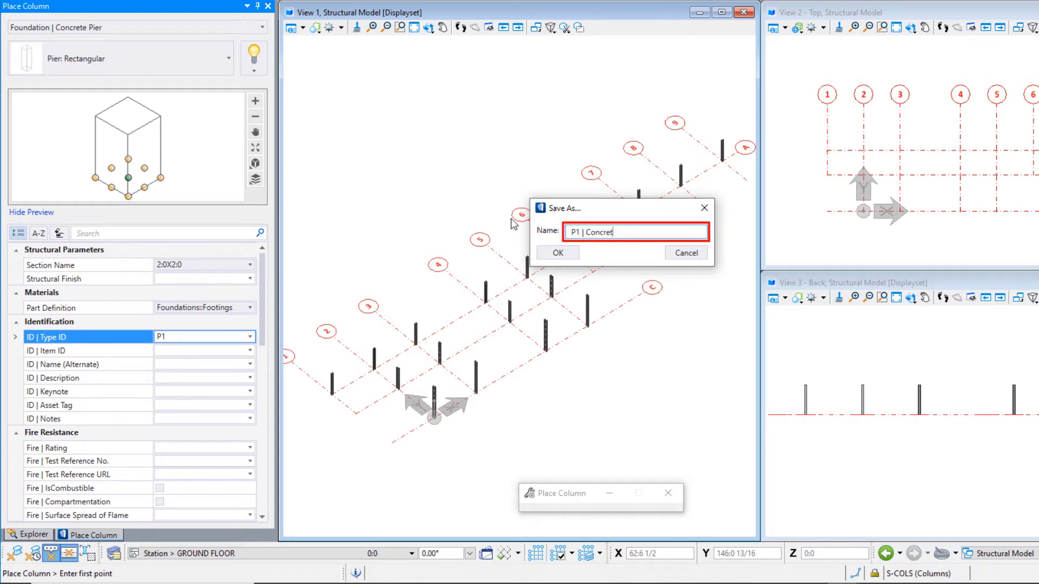
{"action": "type", "text": "e Pier"}
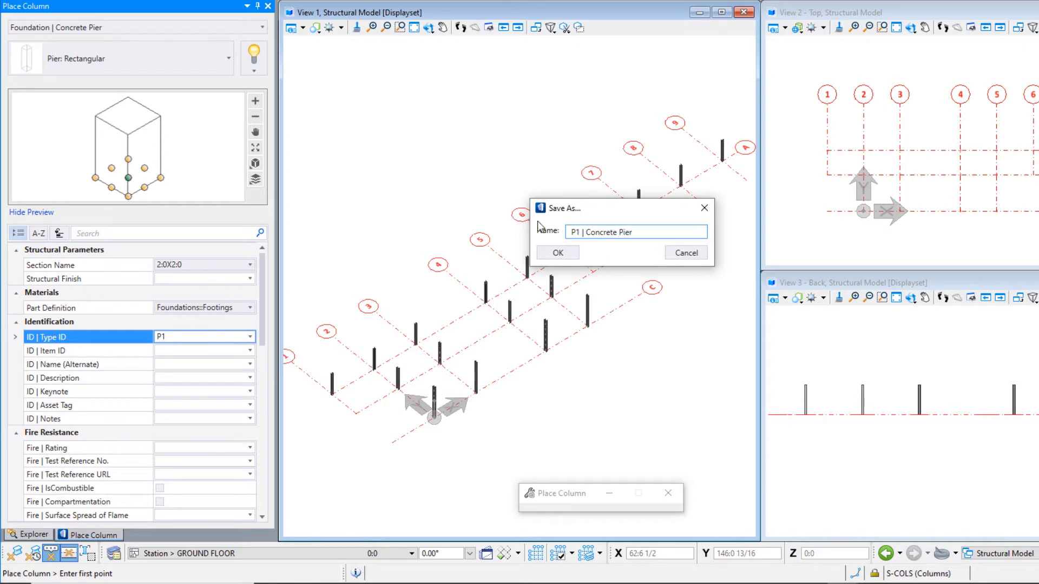
{"action": "left_click", "coordinate": [559, 253]}
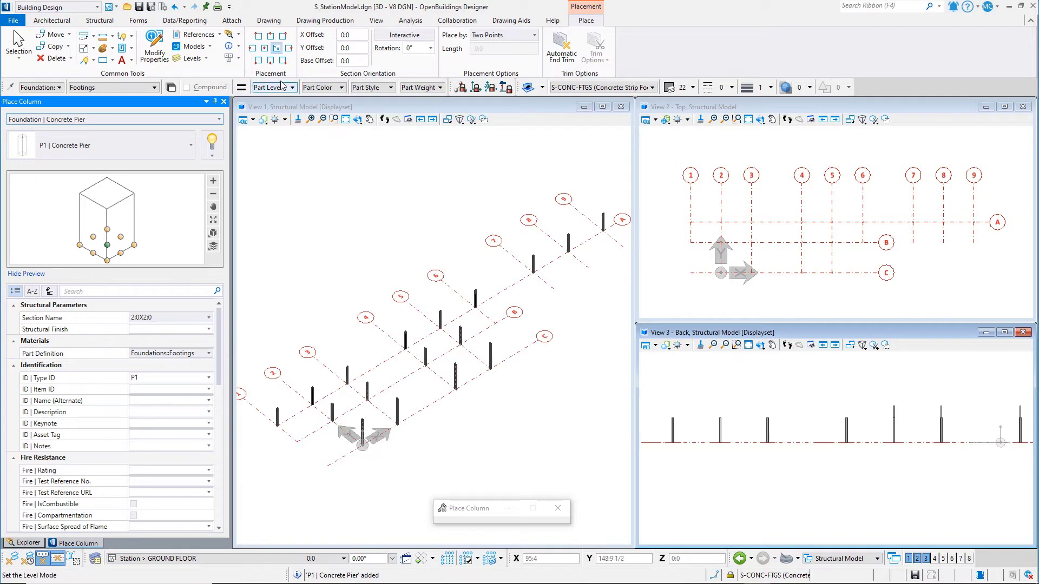
Set the pier to centre placement by Length at end 2, with a length of 4:0.
{"action": "left_click", "coordinate": [276, 51]}
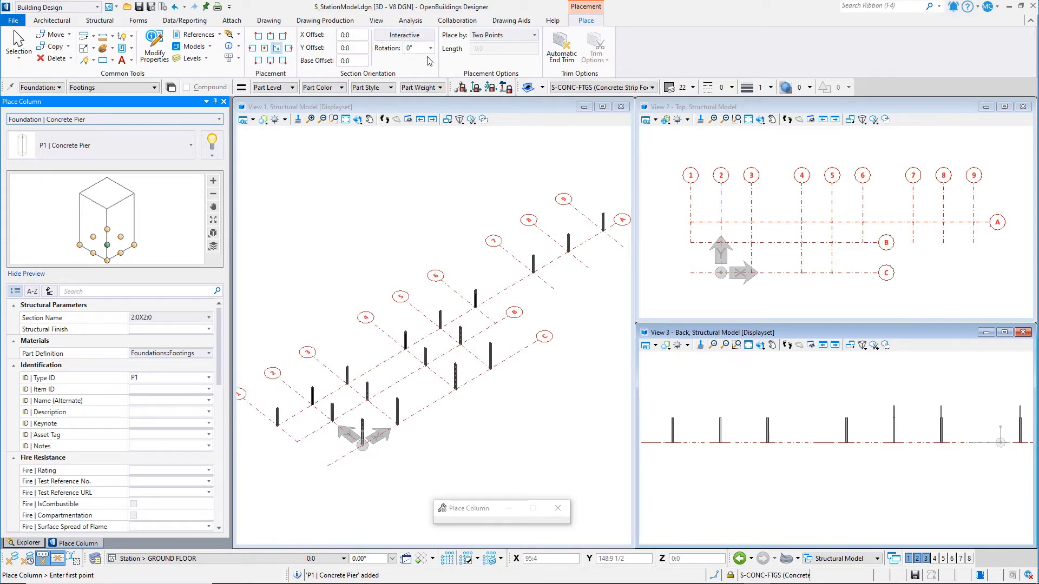
{"action": "left_click", "coordinate": [490, 37]}
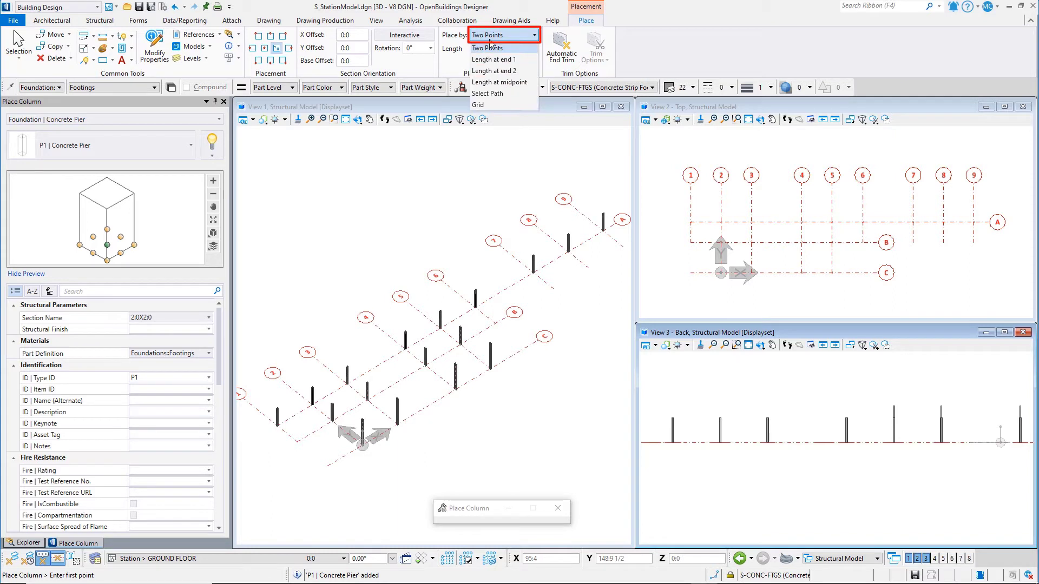
{"action": "left_click", "coordinate": [495, 73]}
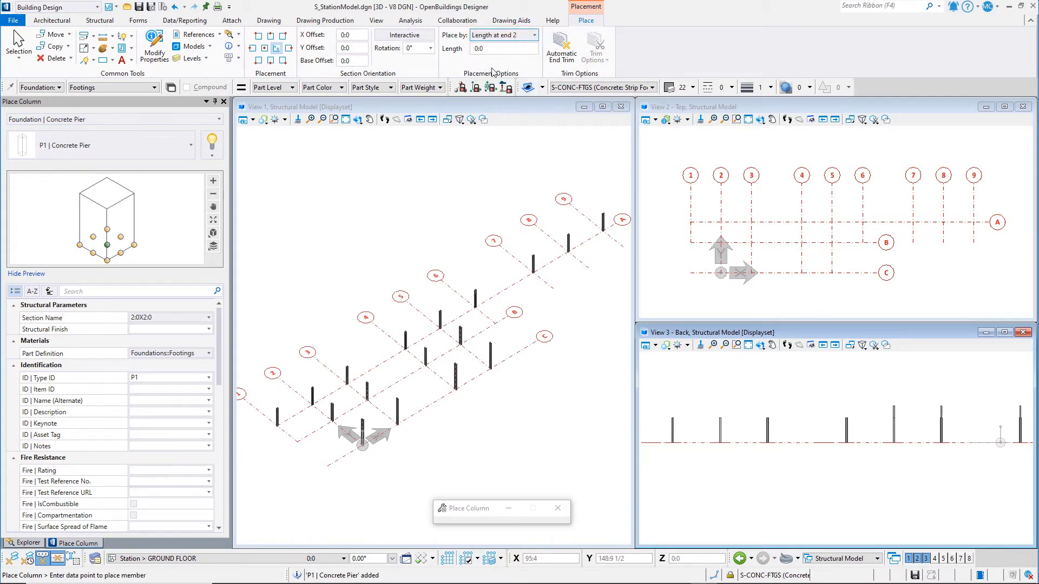
{"action": "double_click", "coordinate": [481, 49]}
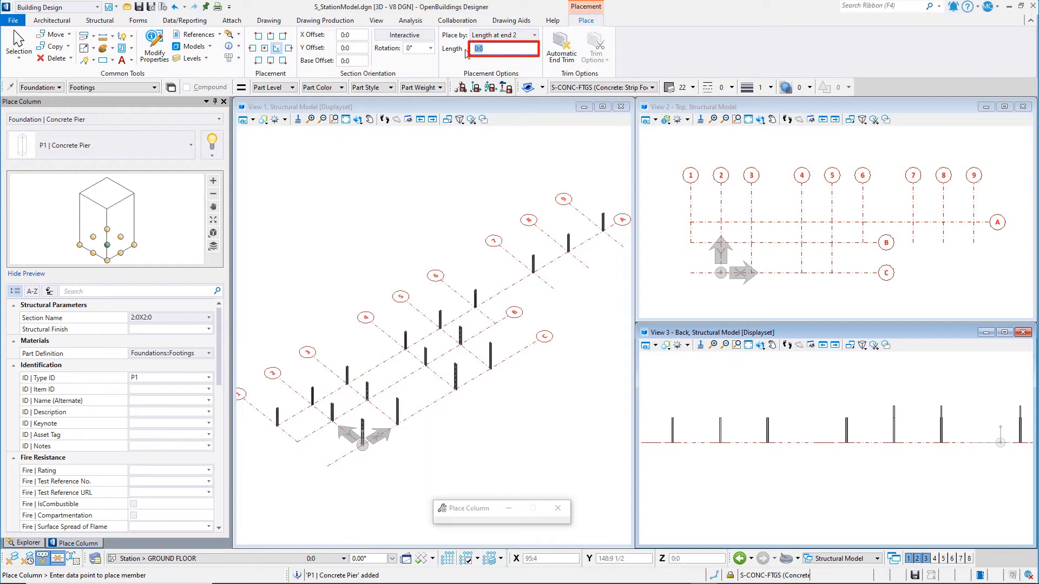
{"action": "type", "text": "4:0"}
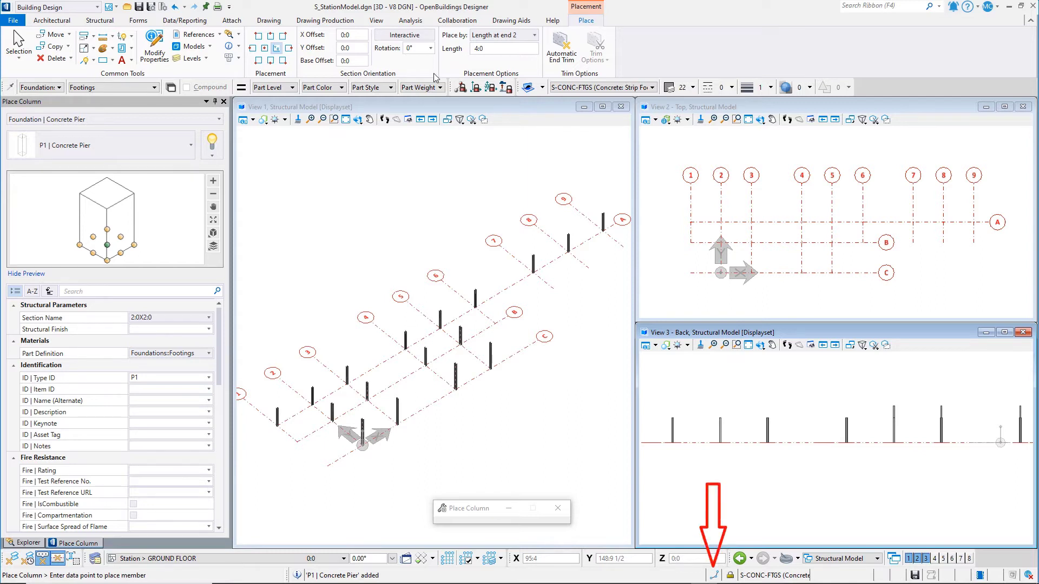
Enable ProStructures snaps and place the P1 pier under the base of the steel column at grid A-1.
{"action": "left_click", "coordinate": [12, 560]}
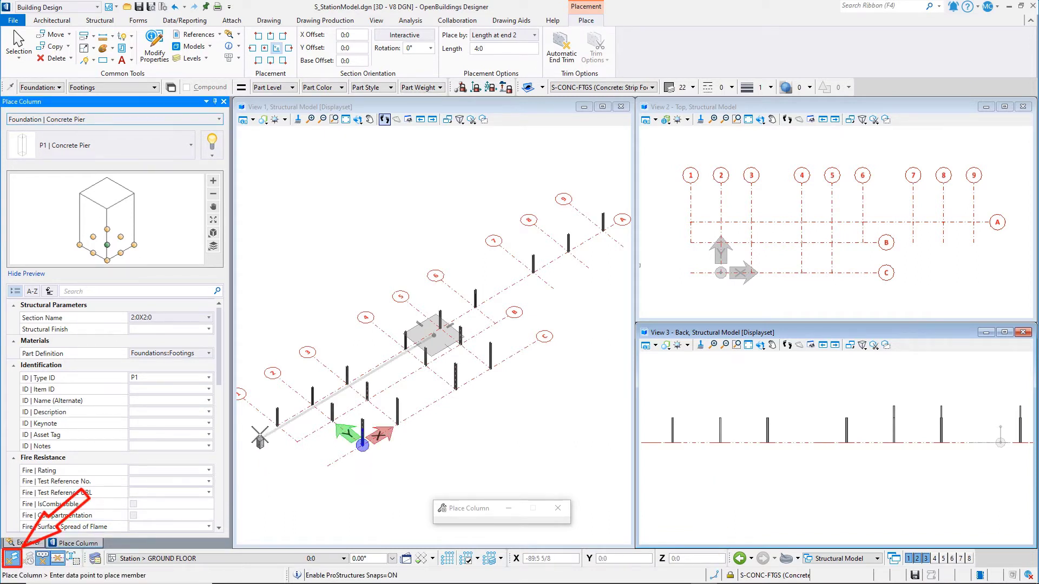
{"action": "scroll", "coordinate": [260, 434], "scroll_direction": "up", "scroll_amount": 5}
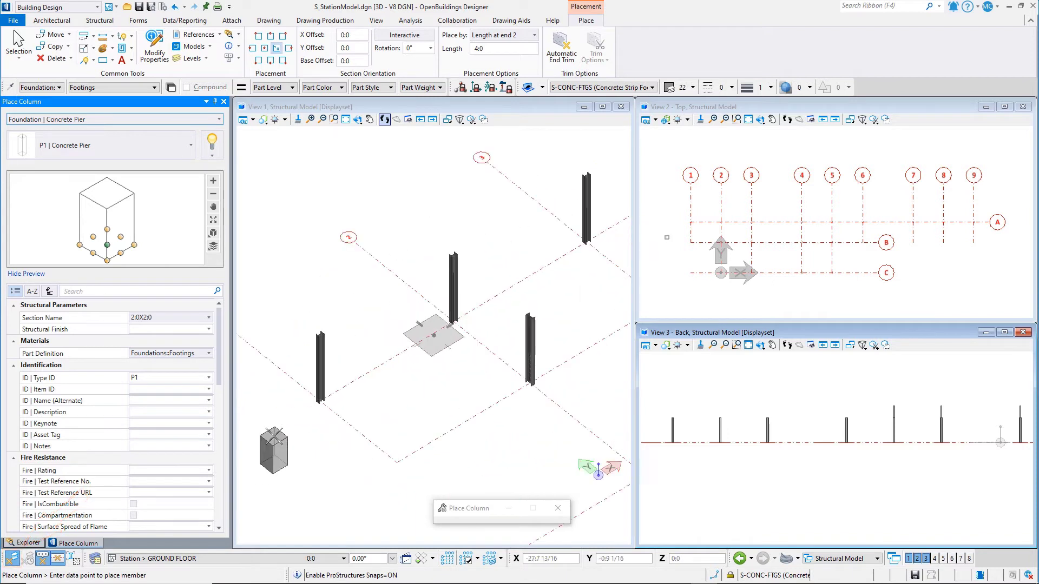
{"action": "scroll", "coordinate": [275, 436], "scroll_direction": "up", "scroll_amount": 3}
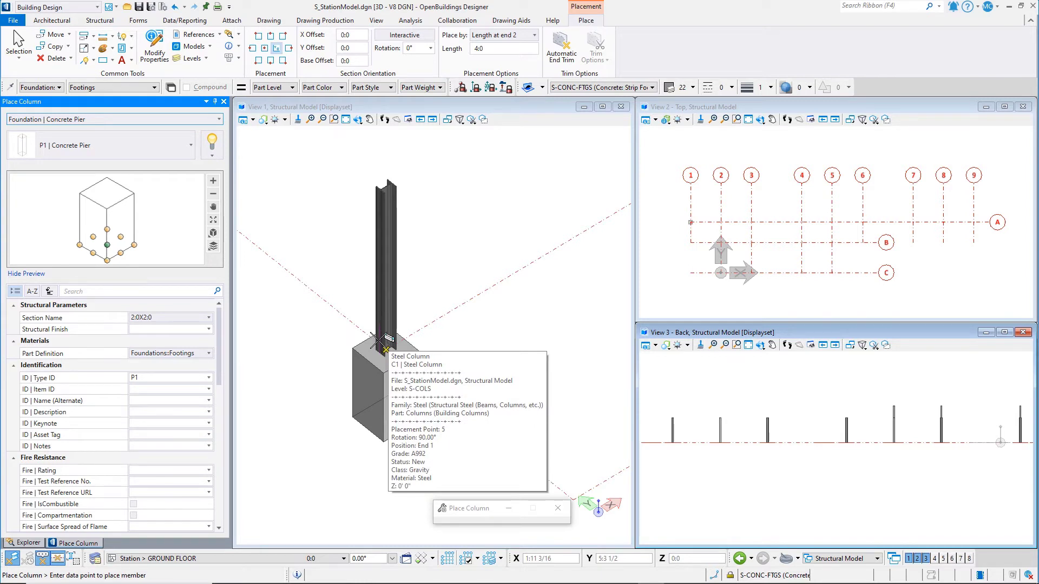
{"action": "left_click", "coordinate": [387, 339]}
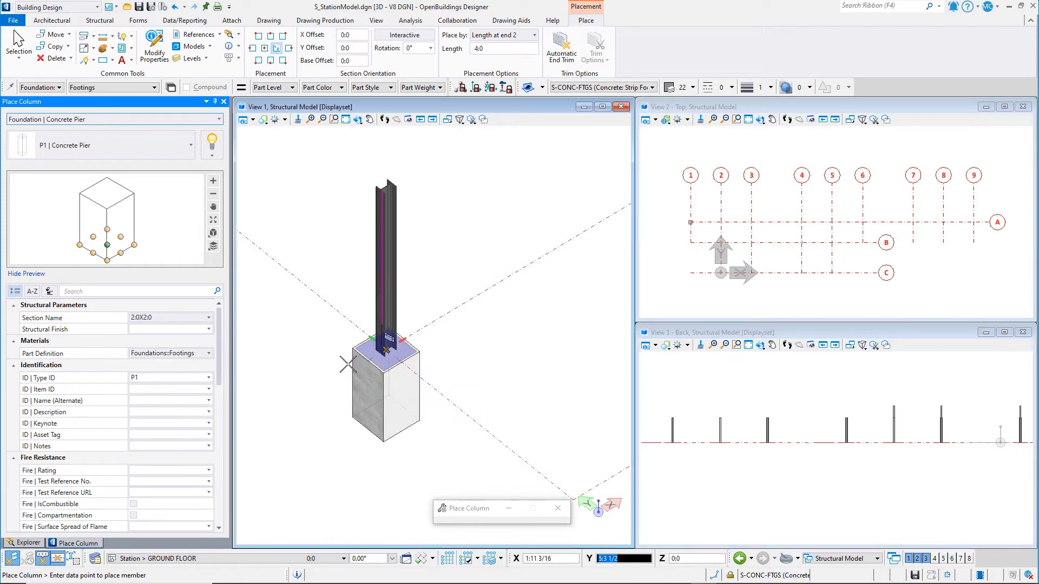
{"action": "right_click", "coordinate": [312, 385]}
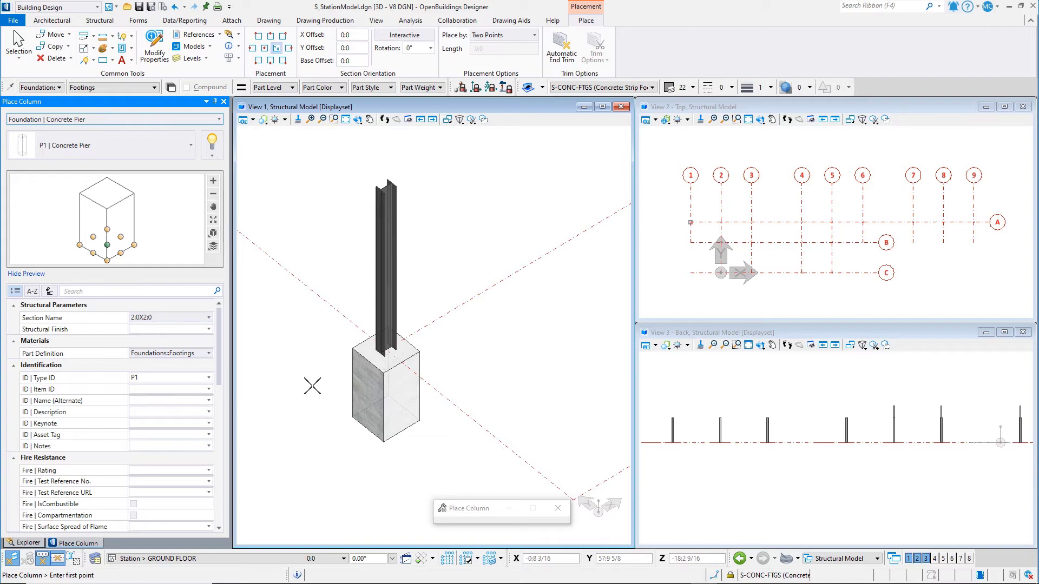
Set the pier's parametric rectangular section to a width of 5:0 and a depth of 6:0.
{"action": "left_click", "coordinate": [158, 319]}
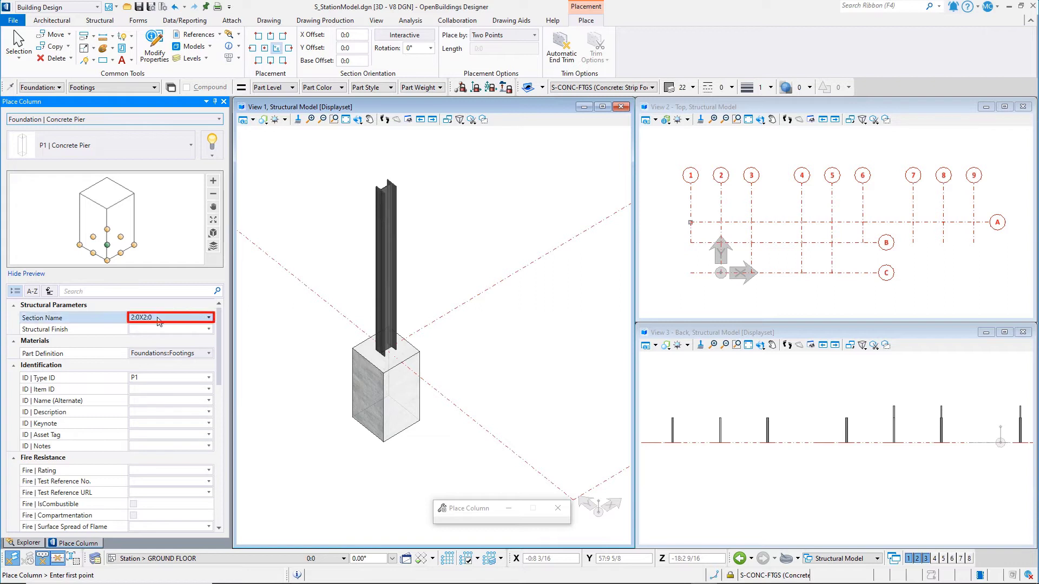
{"action": "left_click", "coordinate": [158, 317]}
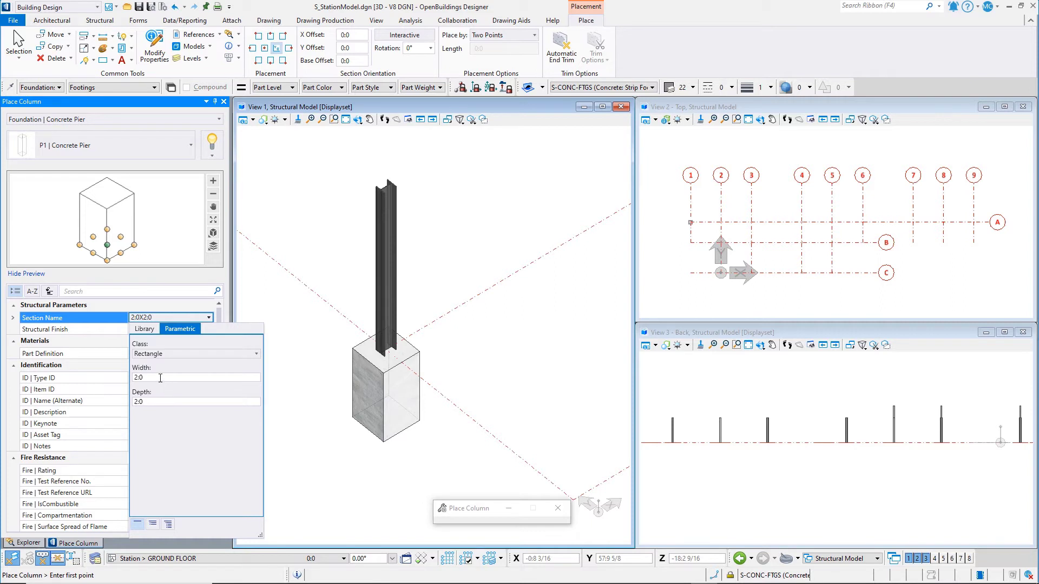
{"action": "double_click", "coordinate": [134, 378]}
{"action": "key", "text": "Return"}
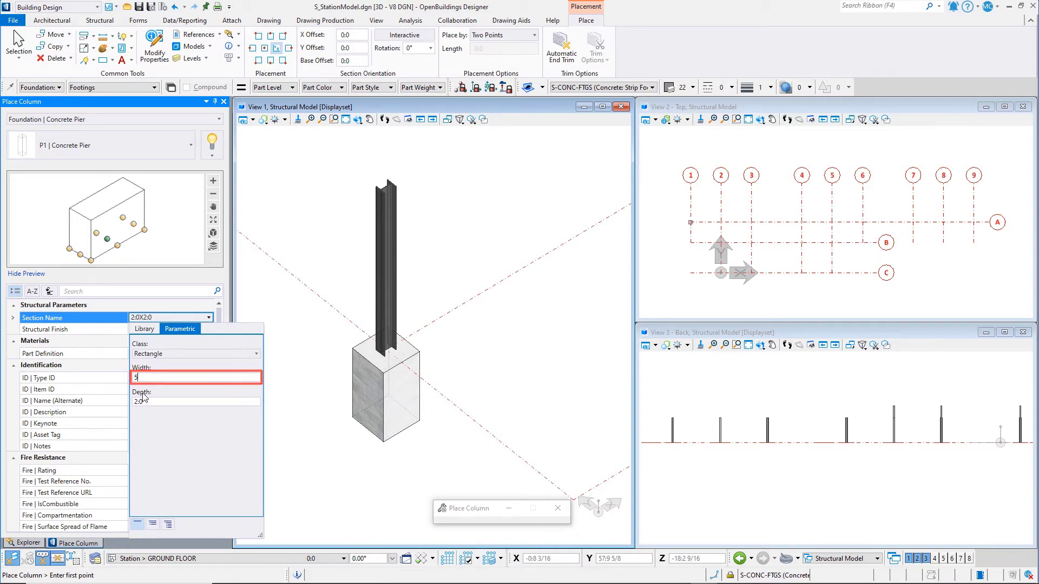
{"action": "double_click", "coordinate": [145, 402]}
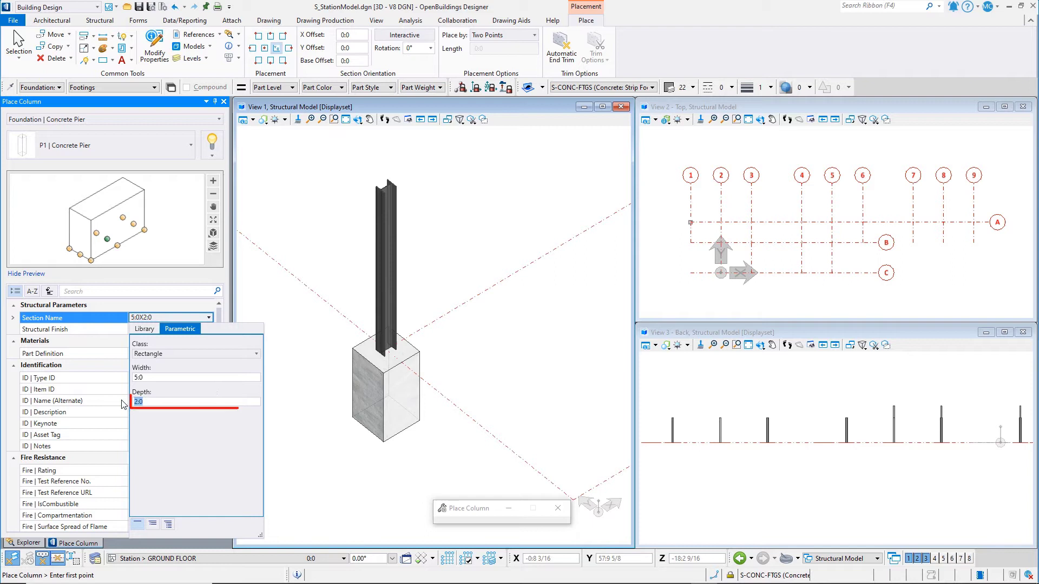
{"action": "type", "text": "6"}
{"action": "key", "text": "Return"}
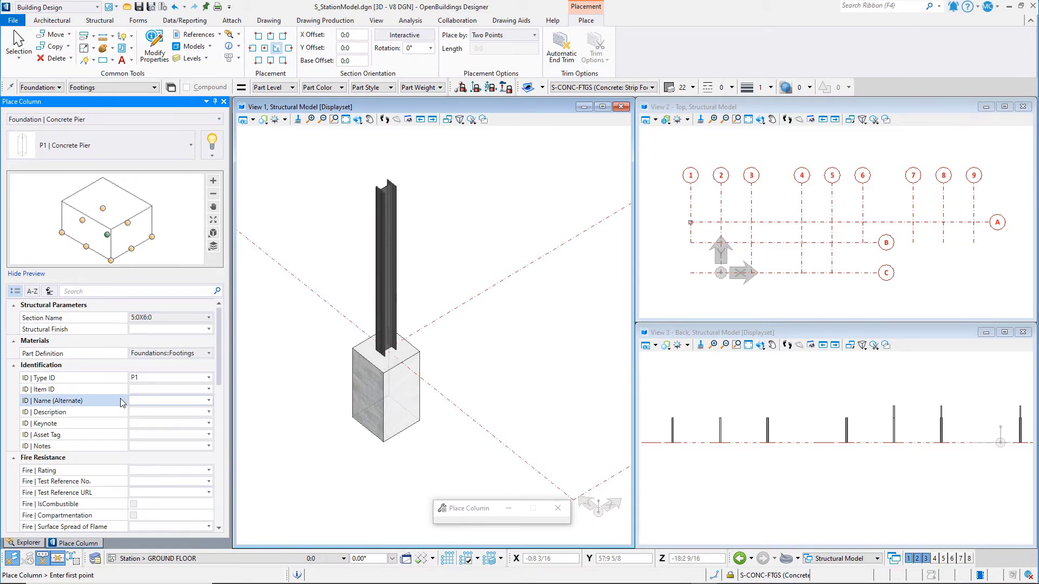
Set the footing's Type ID to F1 and its structural data type to Spread Footing.
{"action": "left_click", "coordinate": [132, 378]}
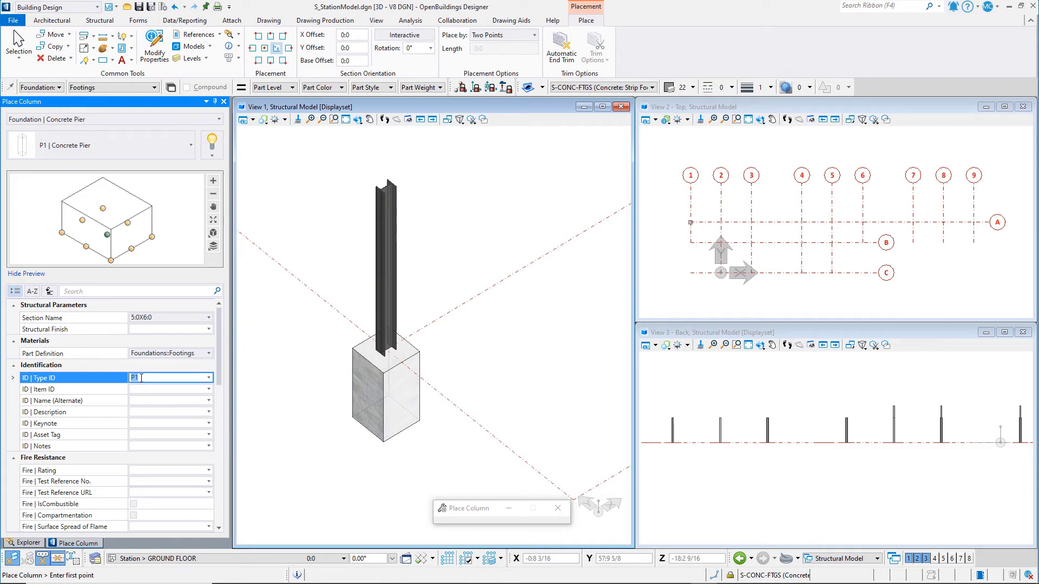
{"action": "type", "text": "F1"}
{"action": "key", "text": "Return"}
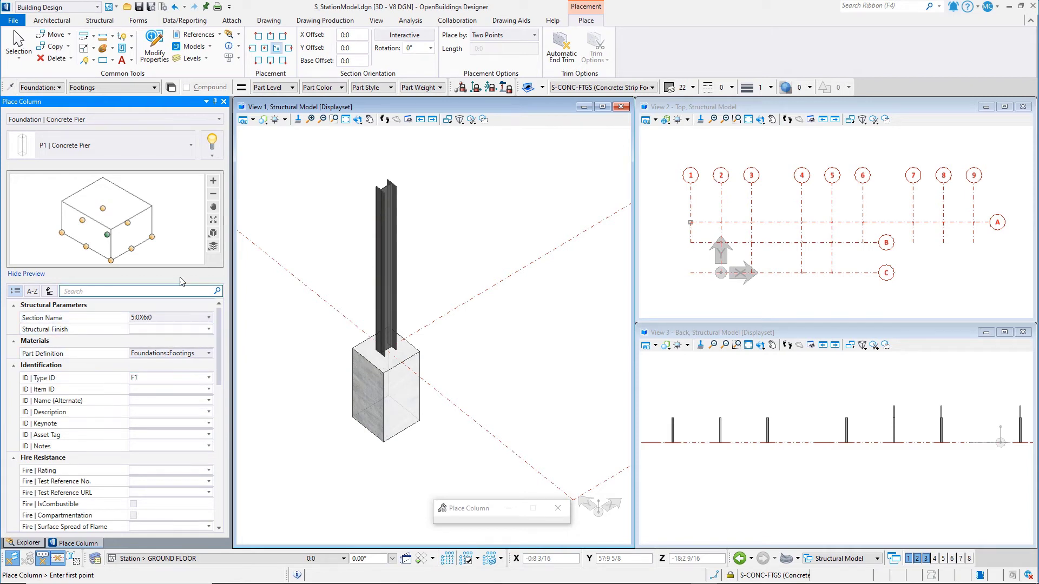
Save the configured footing as a new catalog item named "F1 | Spread Footing".
{"action": "left_click", "coordinate": [212, 156]}
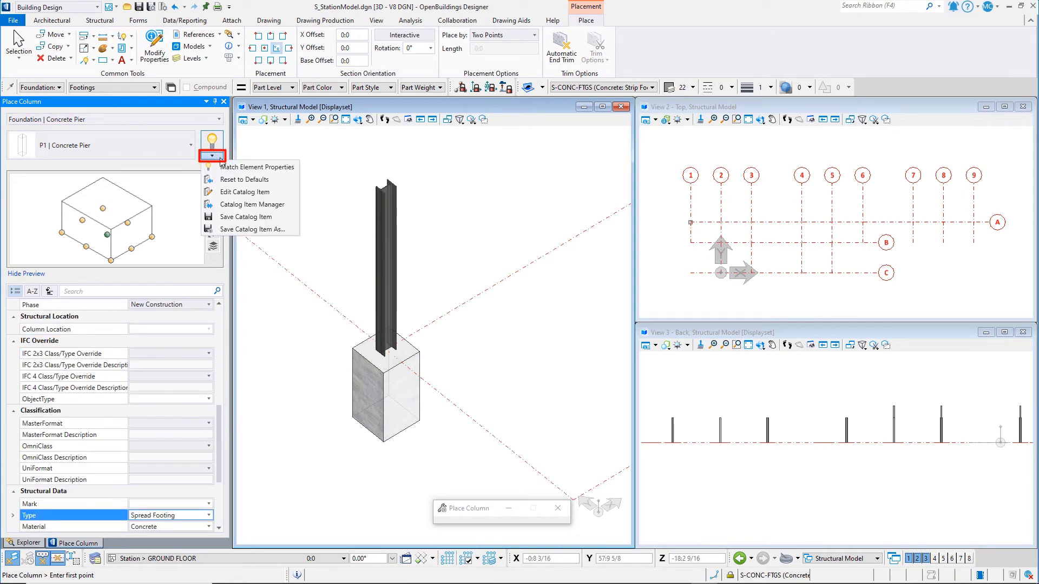
{"action": "left_click", "coordinate": [262, 230]}
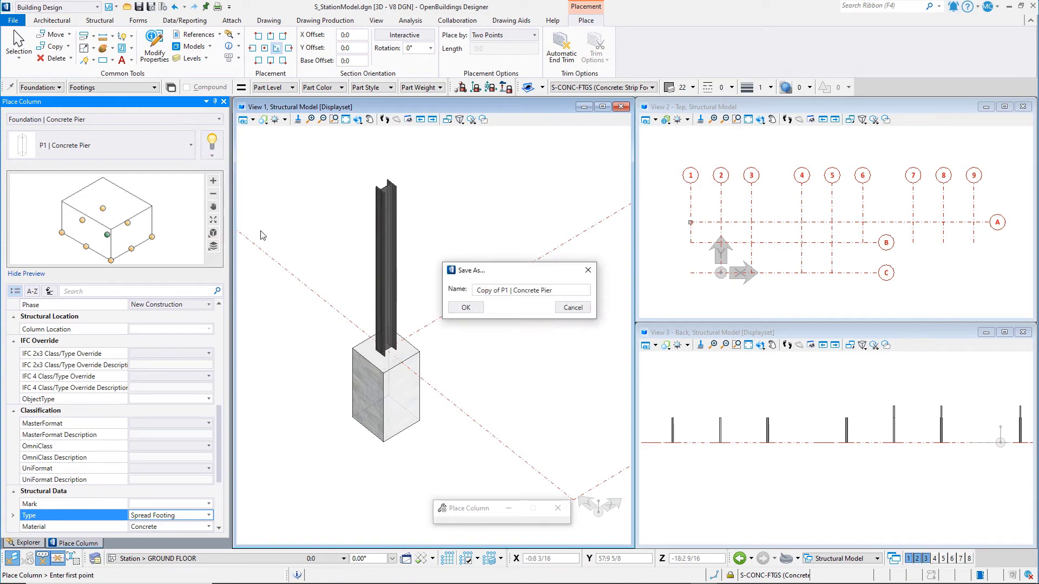
{"action": "left_click", "coordinate": [503, 290]}
{"action": "left_click_drag", "start_coordinate": [506, 290], "coordinate": [475, 291]}
{"action": "key", "text": "BackSpace"}
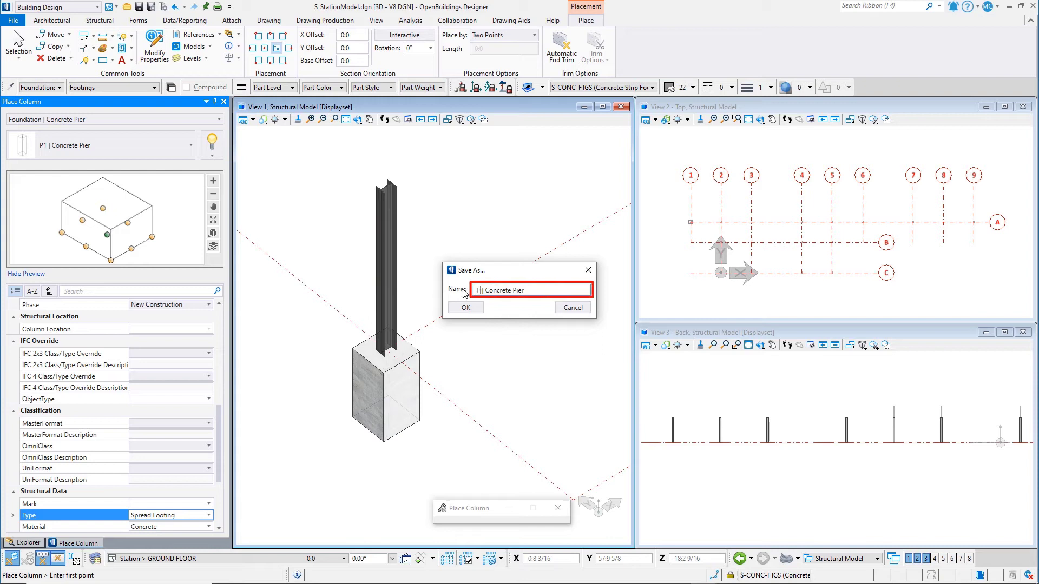
{"action": "type", "text": "F1"}
{"action": "left_click_drag", "start_coordinate": [531, 292], "coordinate": [490, 291]}
{"action": "type", "text": "Spread F"}
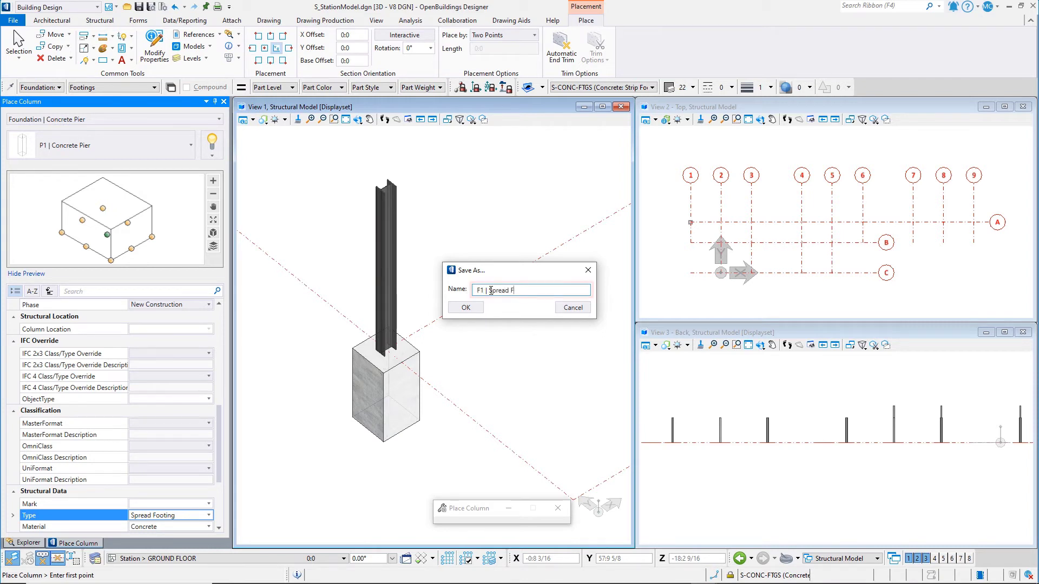
{"action": "type", "text": "ooting"}
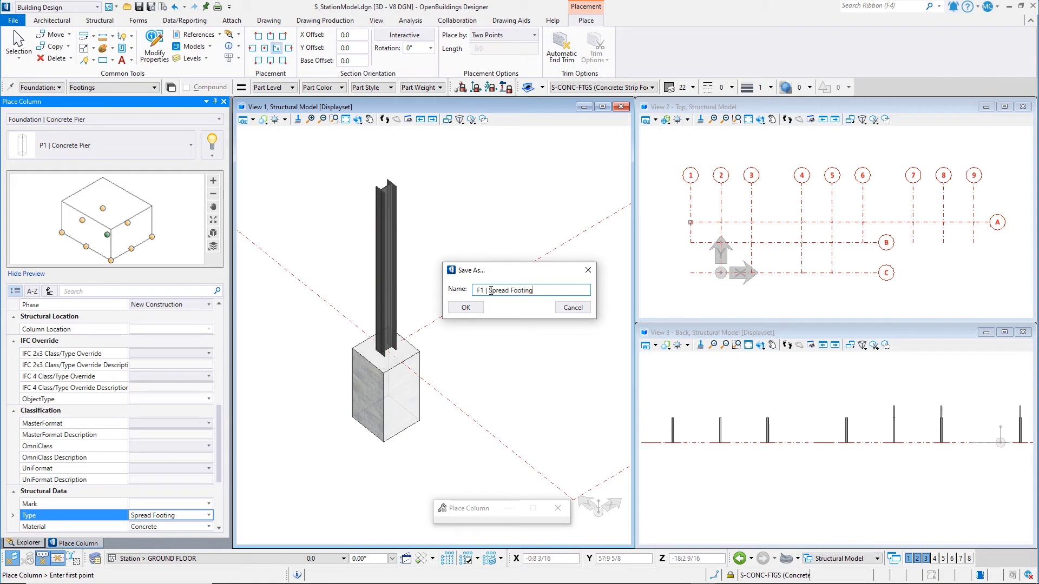
{"action": "left_click", "coordinate": [465, 307]}
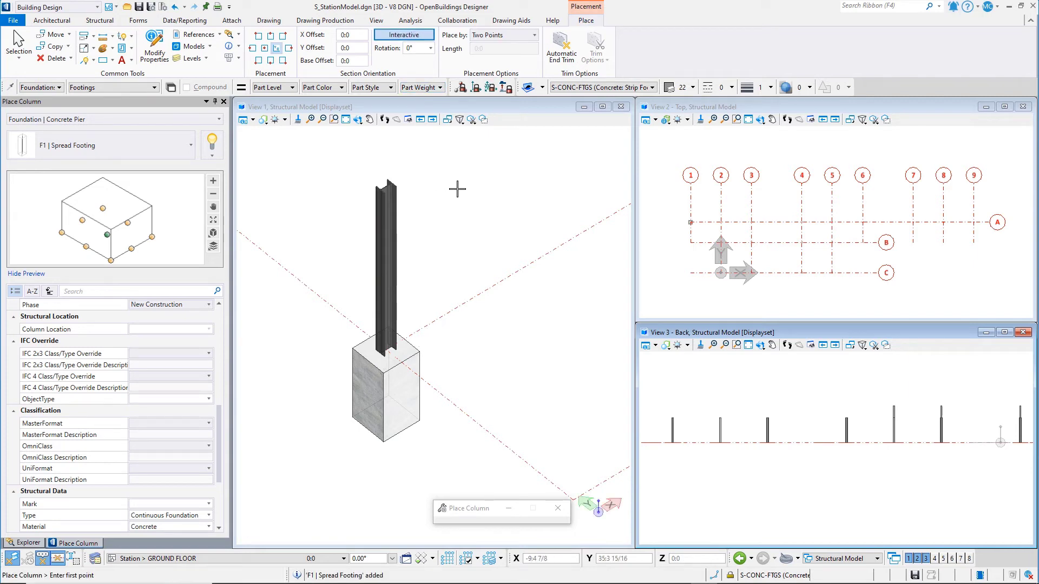
Turn off the ACS plane locks and set the footing to be placed by Length at end 2, with a length of 1:6.
{"action": "left_click", "coordinate": [490, 88]}
{"action": "left_click", "coordinate": [490, 88]}
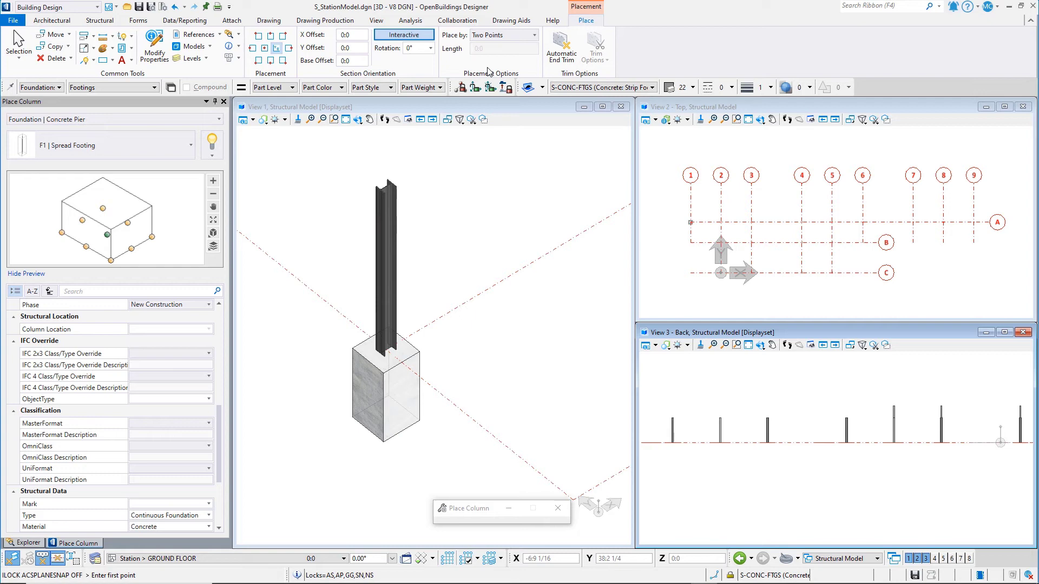
{"action": "left_click", "coordinate": [495, 35]}
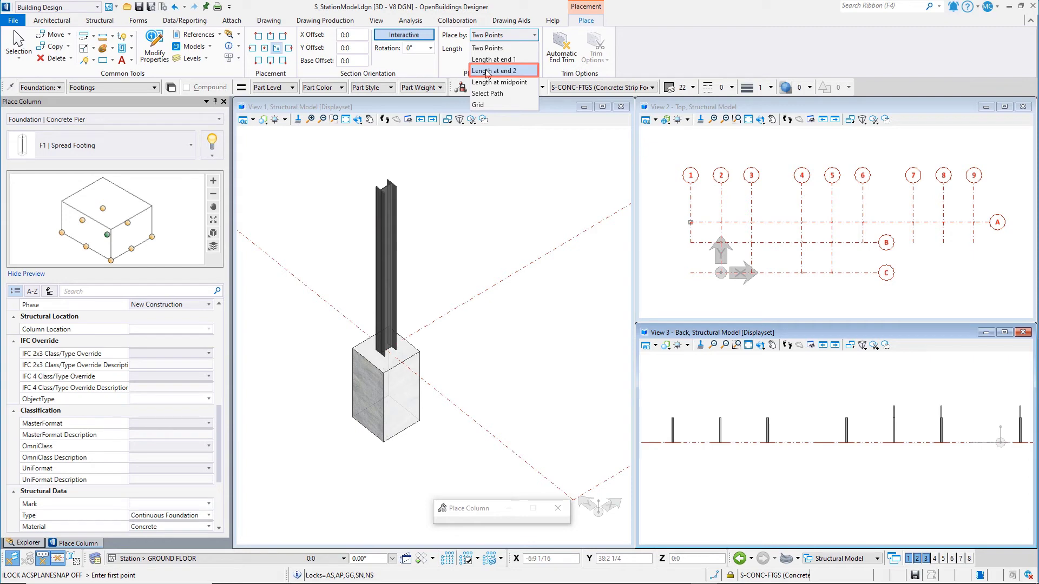
{"action": "left_click", "coordinate": [488, 72]}
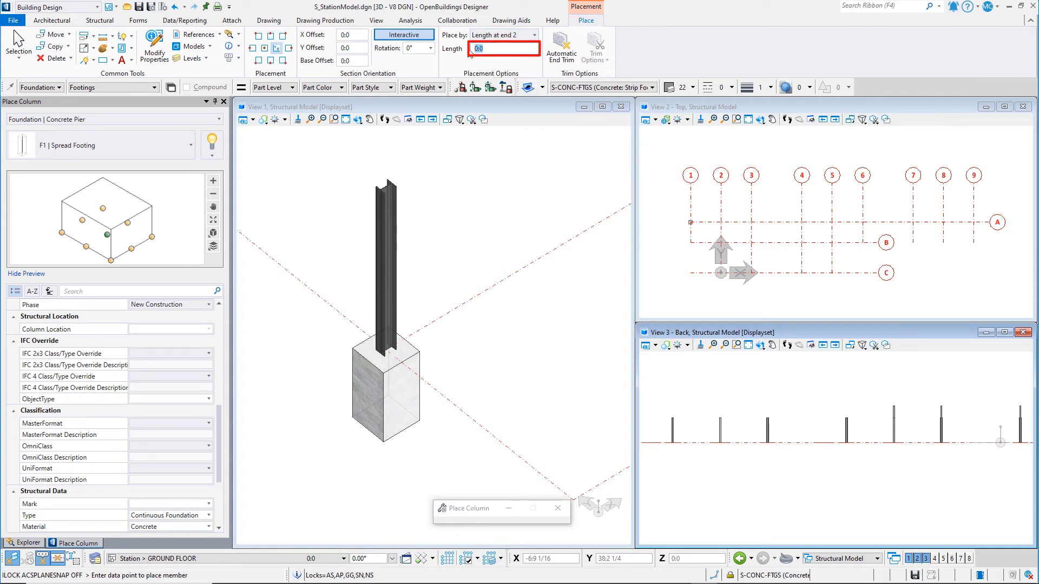
{"action": "left_click", "coordinate": [471, 54]}
{"action": "type", "text": "1:6"}
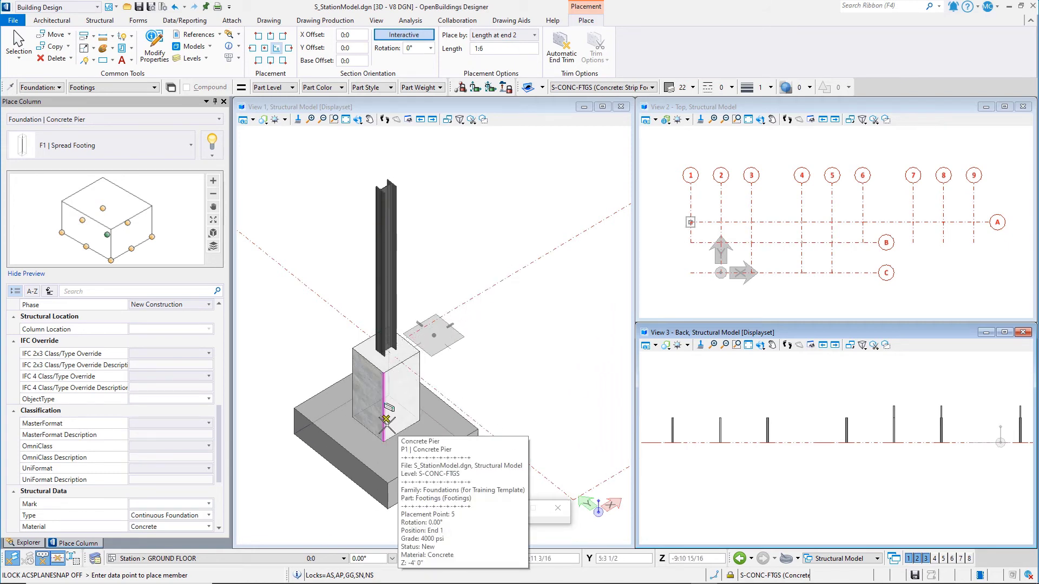
Place the F1 spread footing centred under the base of the concrete pier with a rotation of -90°, and end placement.
{"action": "left_click", "coordinate": [386, 419]}
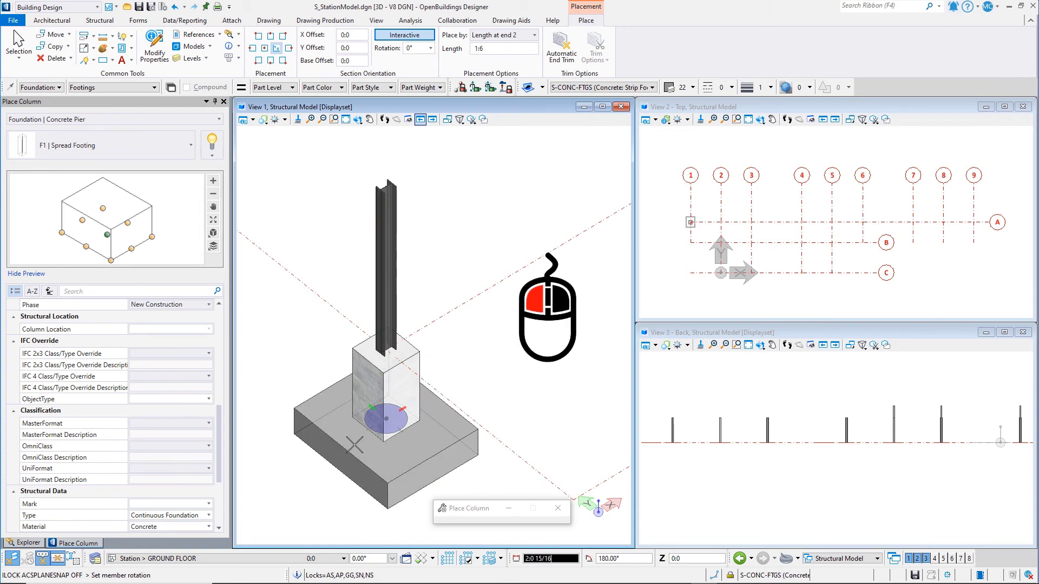
{"action": "left_click", "coordinate": [429, 456]}
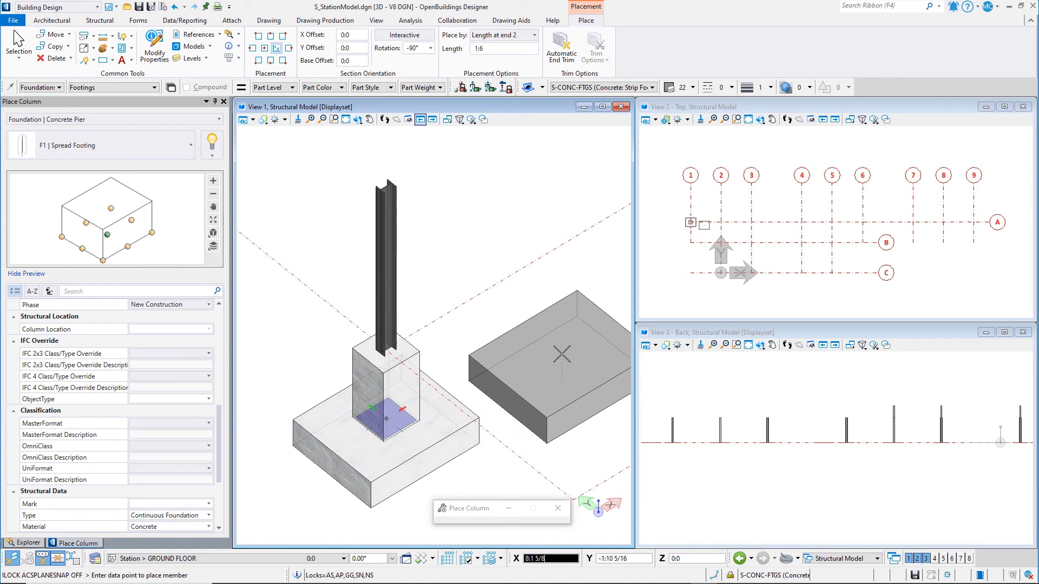
{"action": "right_click", "coordinate": [540, 318]}
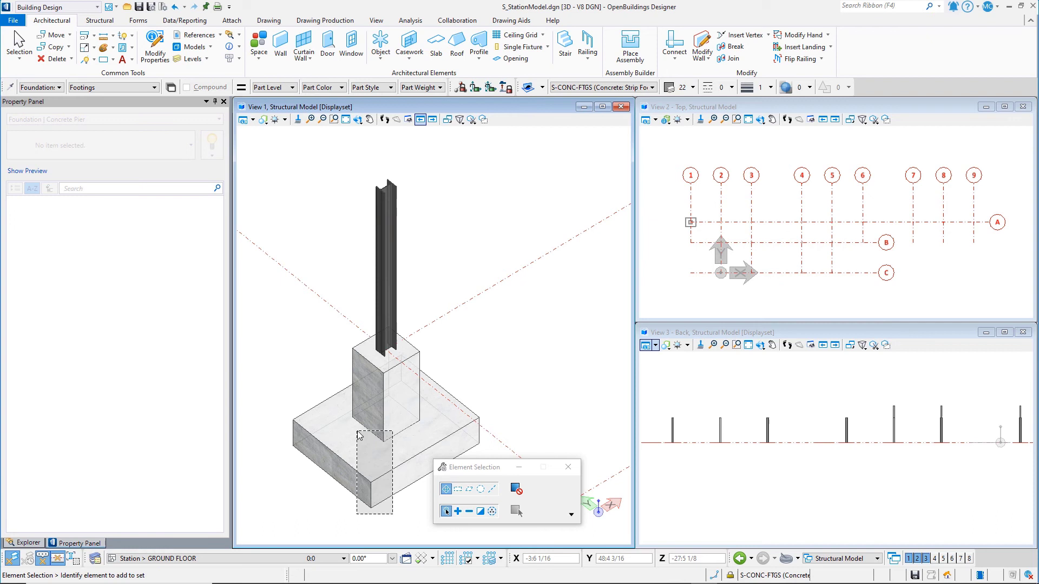
With the ACS plane and snap locks on, copy the pier and footing from the grid A-1 column to the other steel columns, starting at A-2.
{"action": "left_click", "coordinate": [317, 403]}
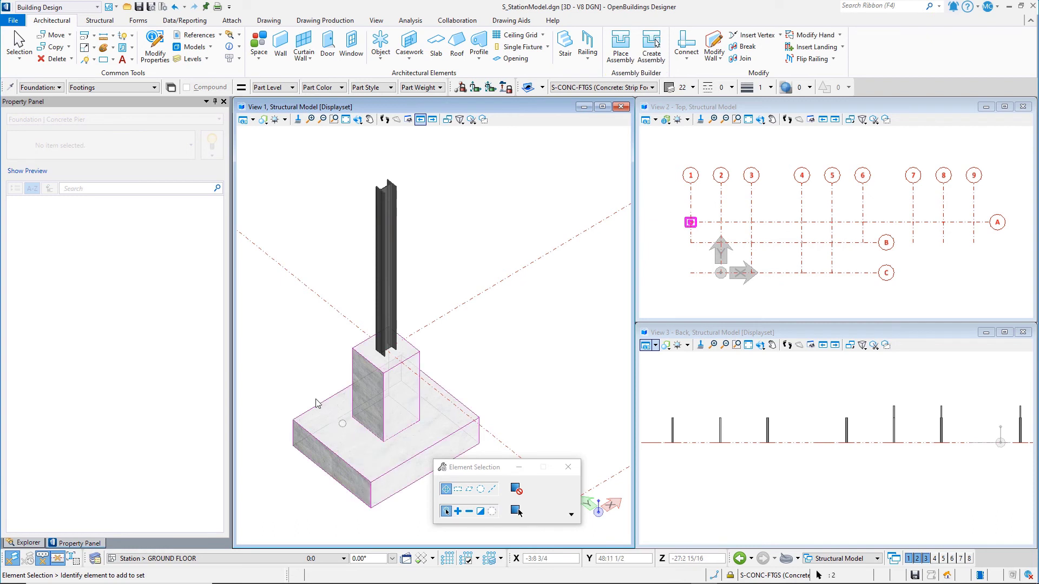
{"action": "right_click", "coordinate": [469, 198]}
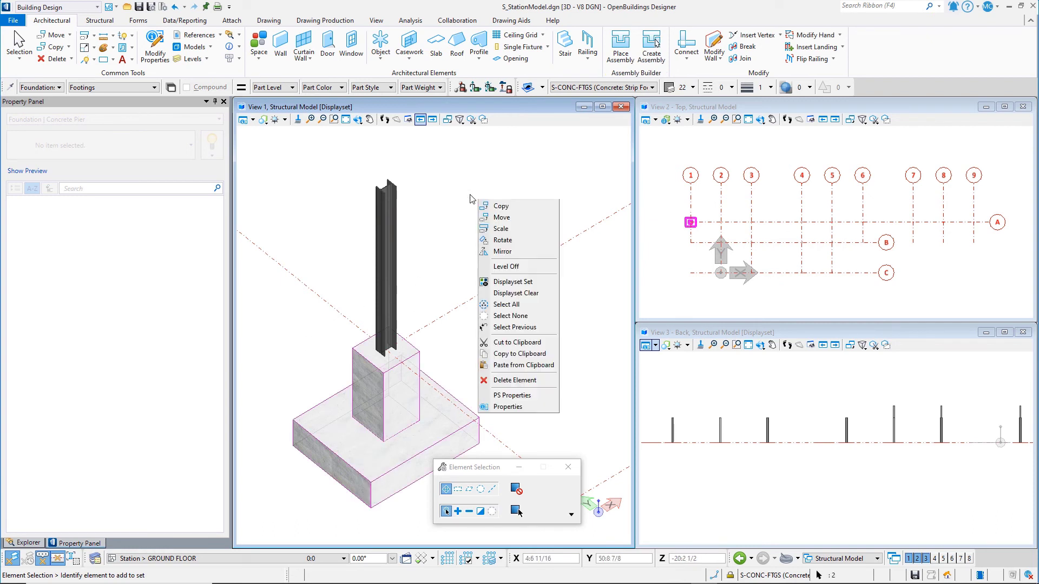
{"action": "left_click", "coordinate": [500, 206]}
{"action": "left_click", "coordinate": [475, 89]}
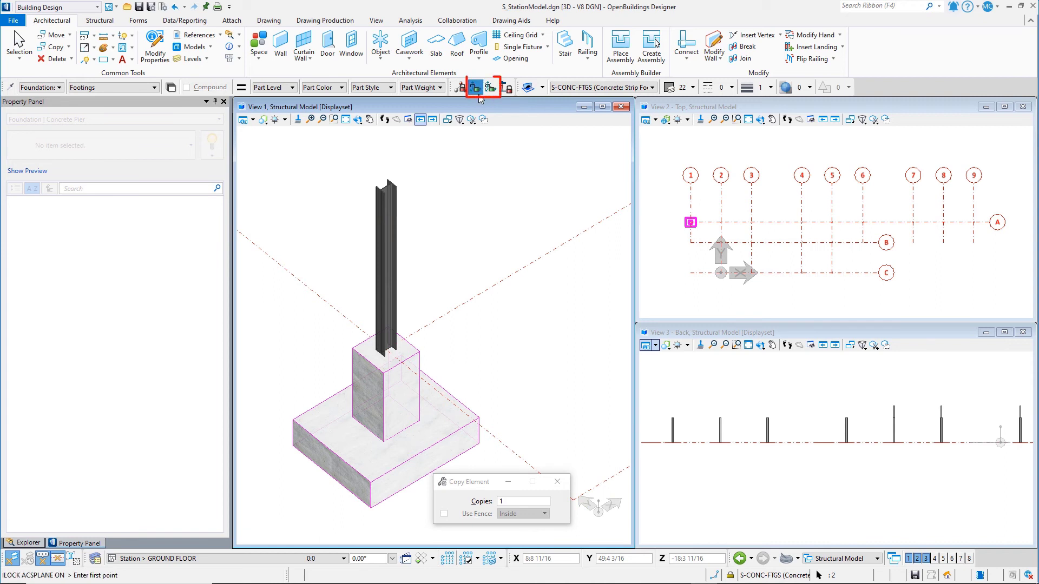
{"action": "left_click", "coordinate": [490, 87]}
{"action": "scroll", "coordinate": [682, 222], "scroll_direction": "up", "scroll_amount": 2}
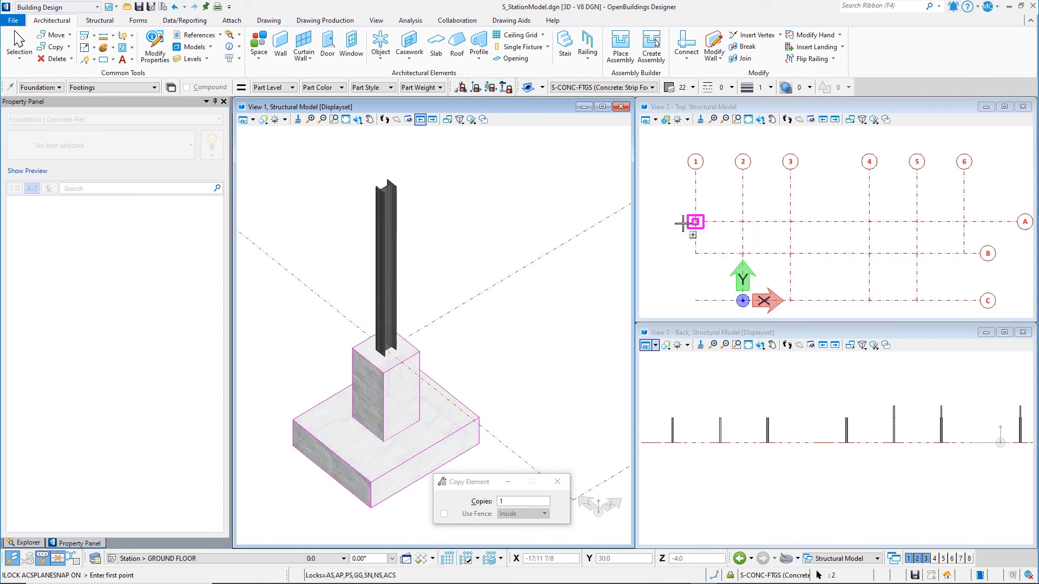
{"action": "scroll", "coordinate": [686, 224], "scroll_direction": "up", "scroll_amount": 5}
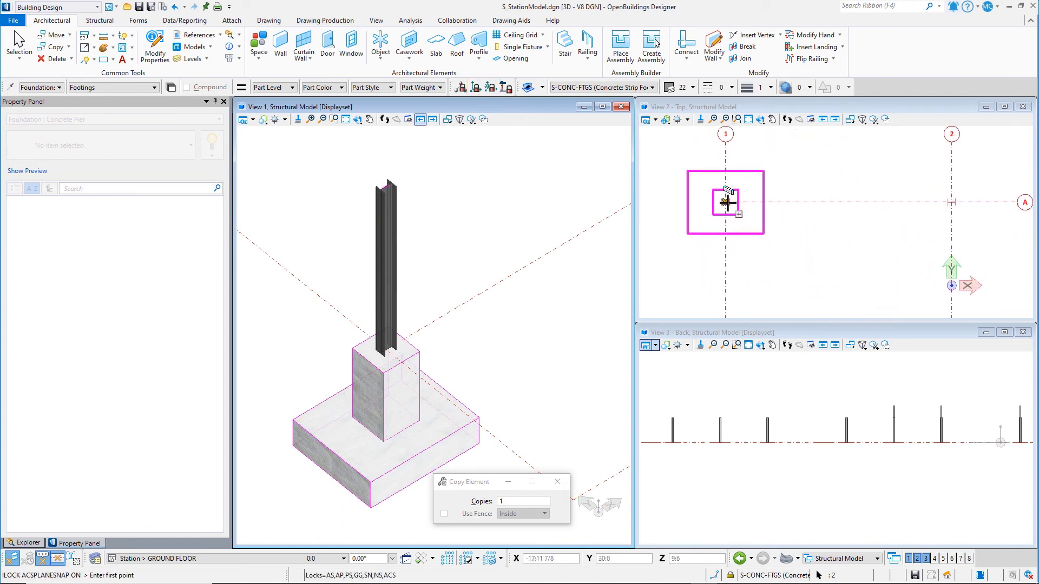
{"action": "left_click", "coordinate": [725, 202]}
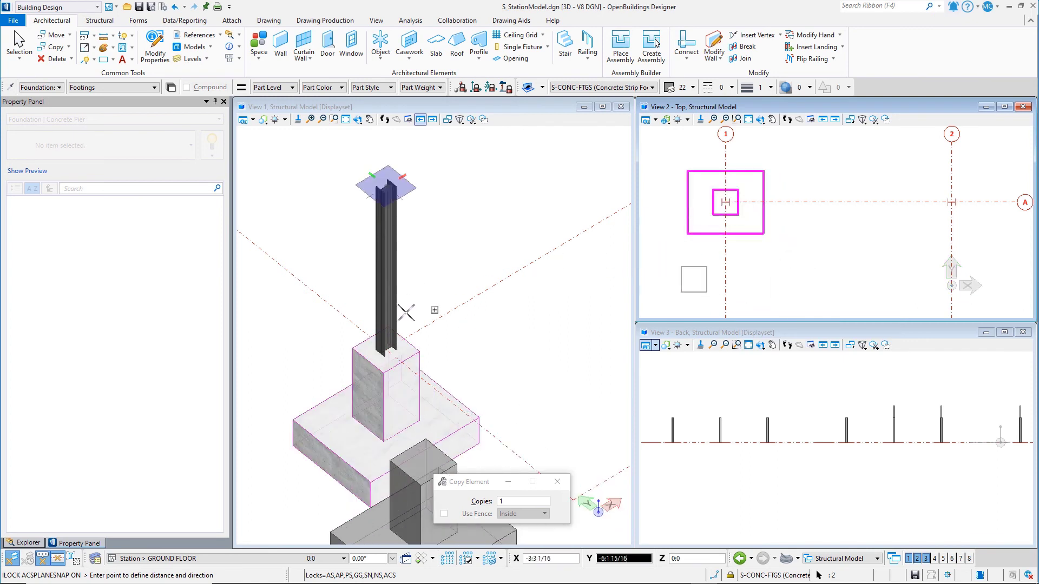
{"action": "scroll", "coordinate": [292, 371], "scroll_direction": "down", "scroll_amount": 4}
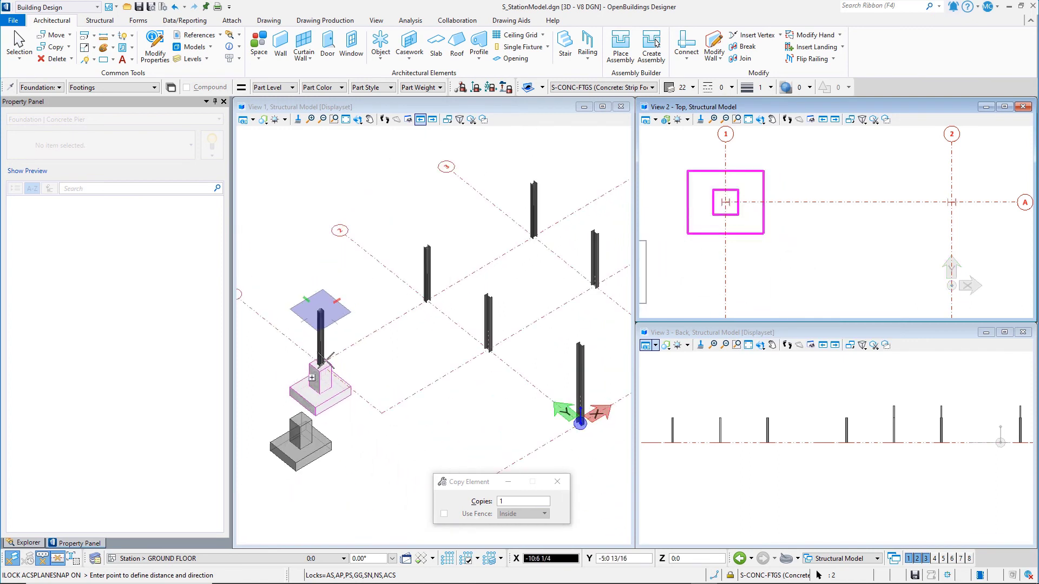
{"action": "left_click", "coordinate": [428, 274]}
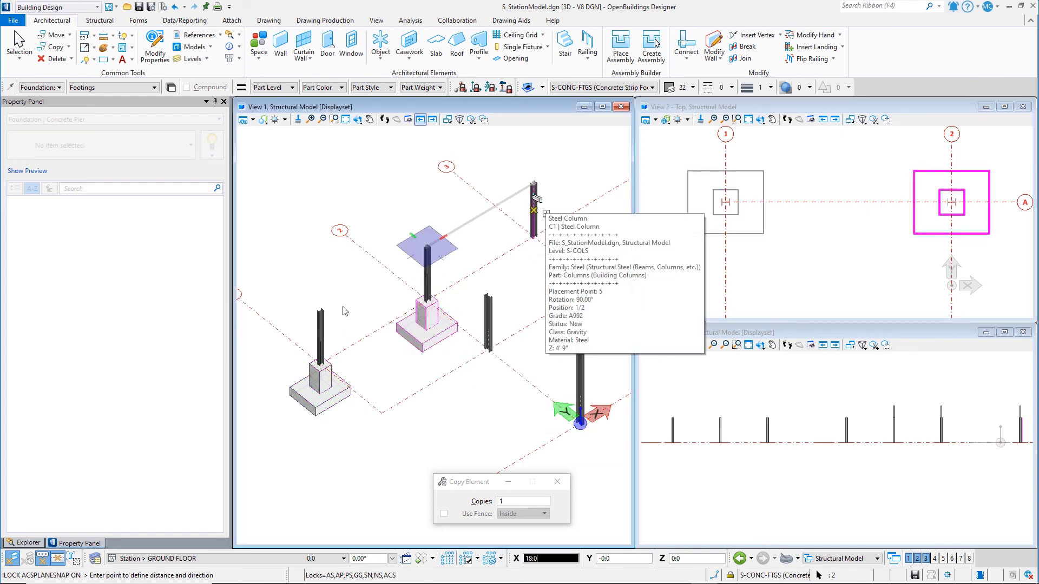
Fit the whole model in the isometric, top and back views to check the copied foundations.
{"action": "left_click", "coordinate": [346, 119]}
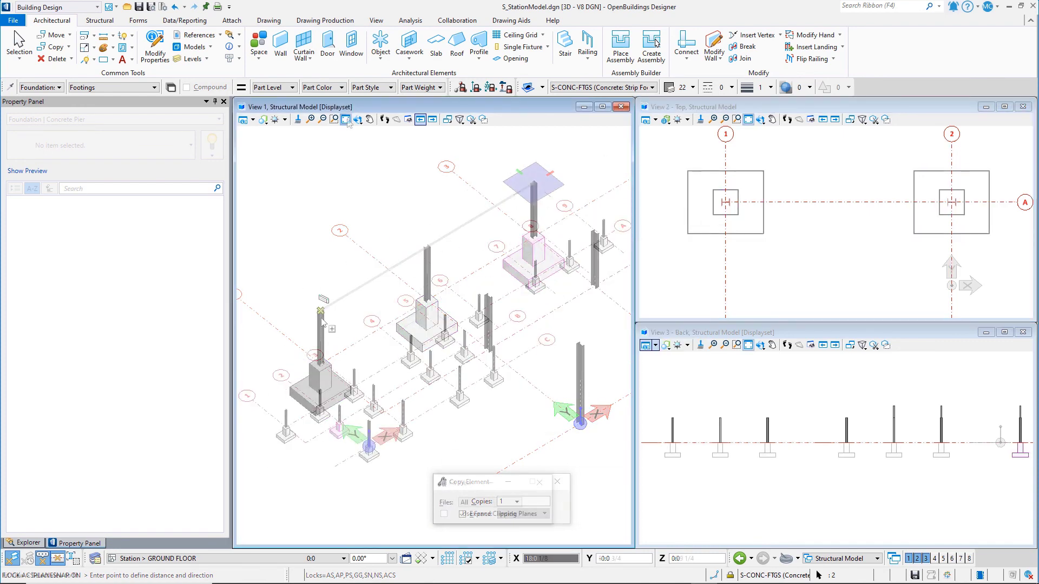
{"action": "left_click", "coordinate": [748, 120]}
{"action": "left_click", "coordinate": [748, 344]}
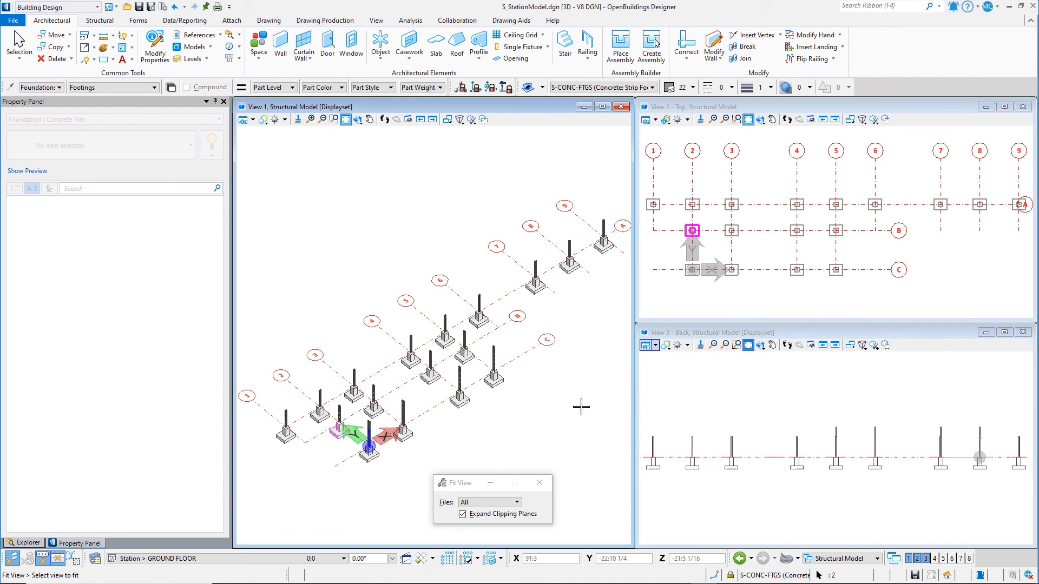